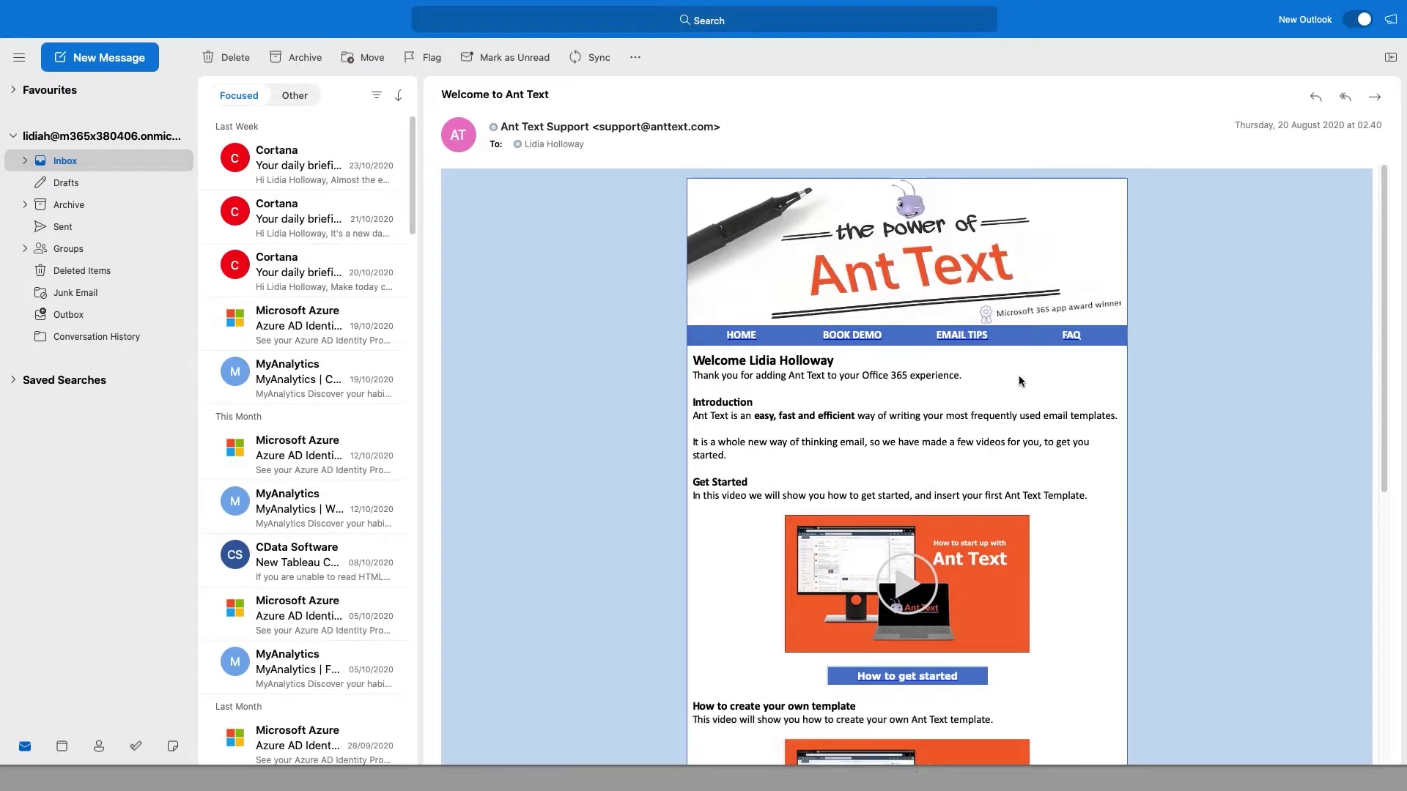
# Start a new blank email from the Inbox with New Message.
pyautogui.click(99, 63)
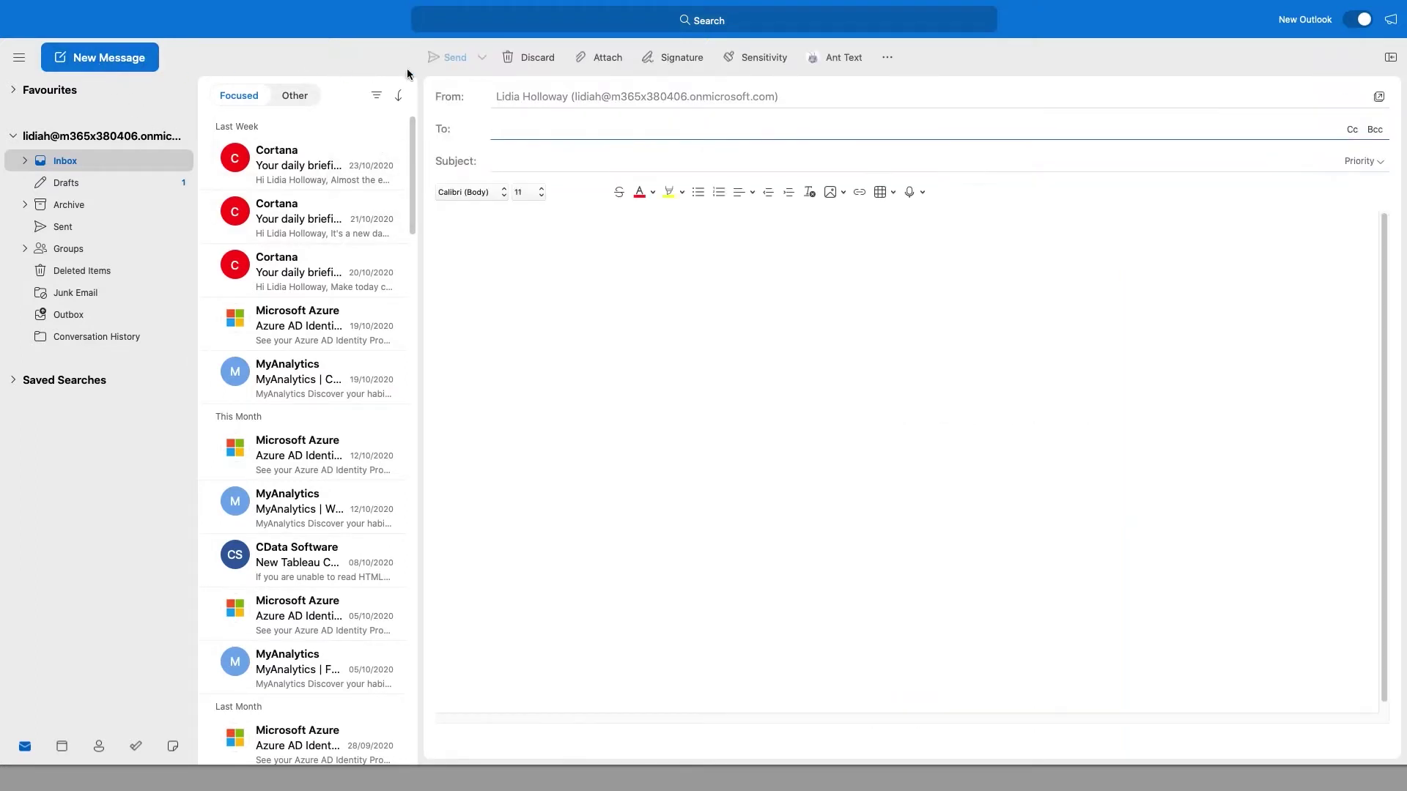
# Open the Ant Text pane beside the email and skip past its welcome tips.
pyautogui.click(817, 63)
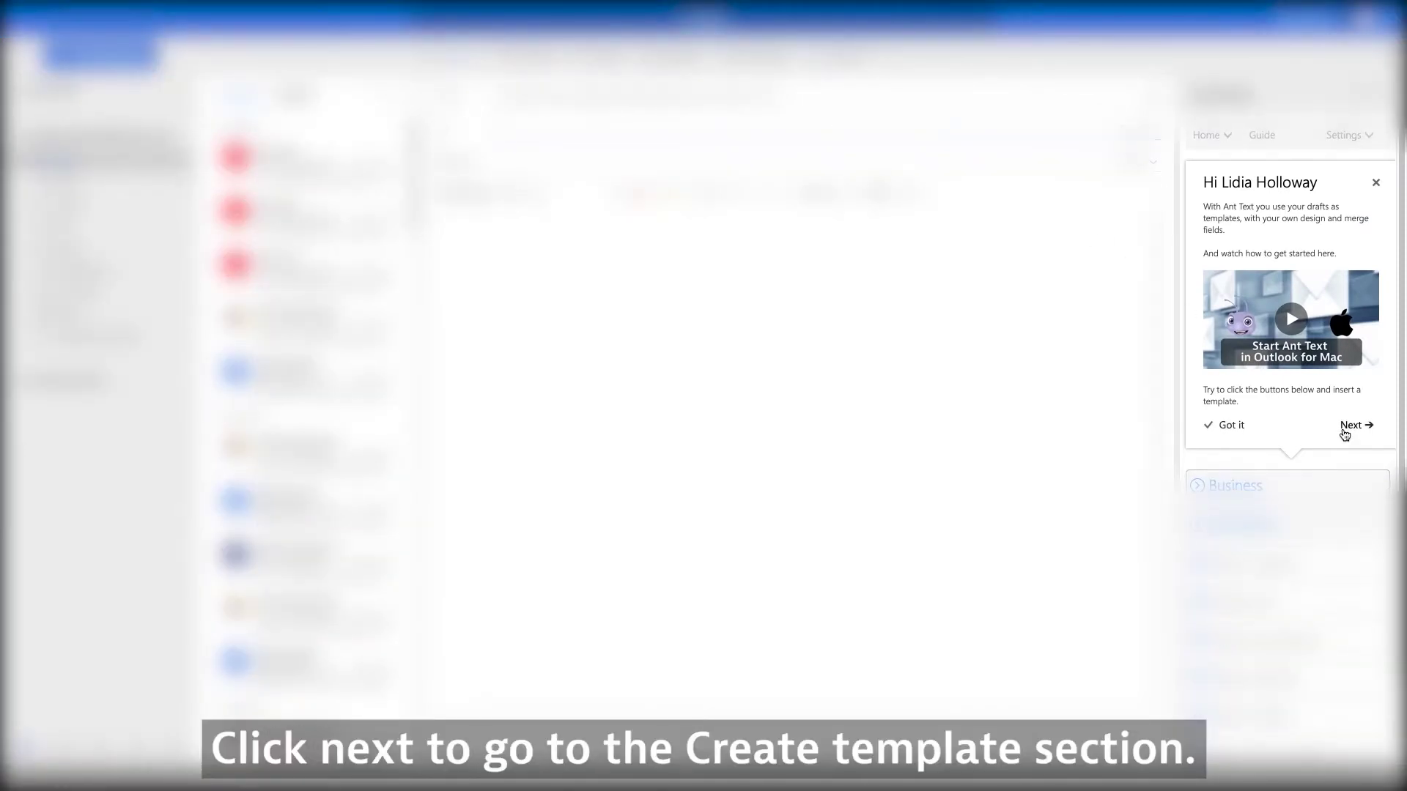
pyautogui.click(1348, 426)
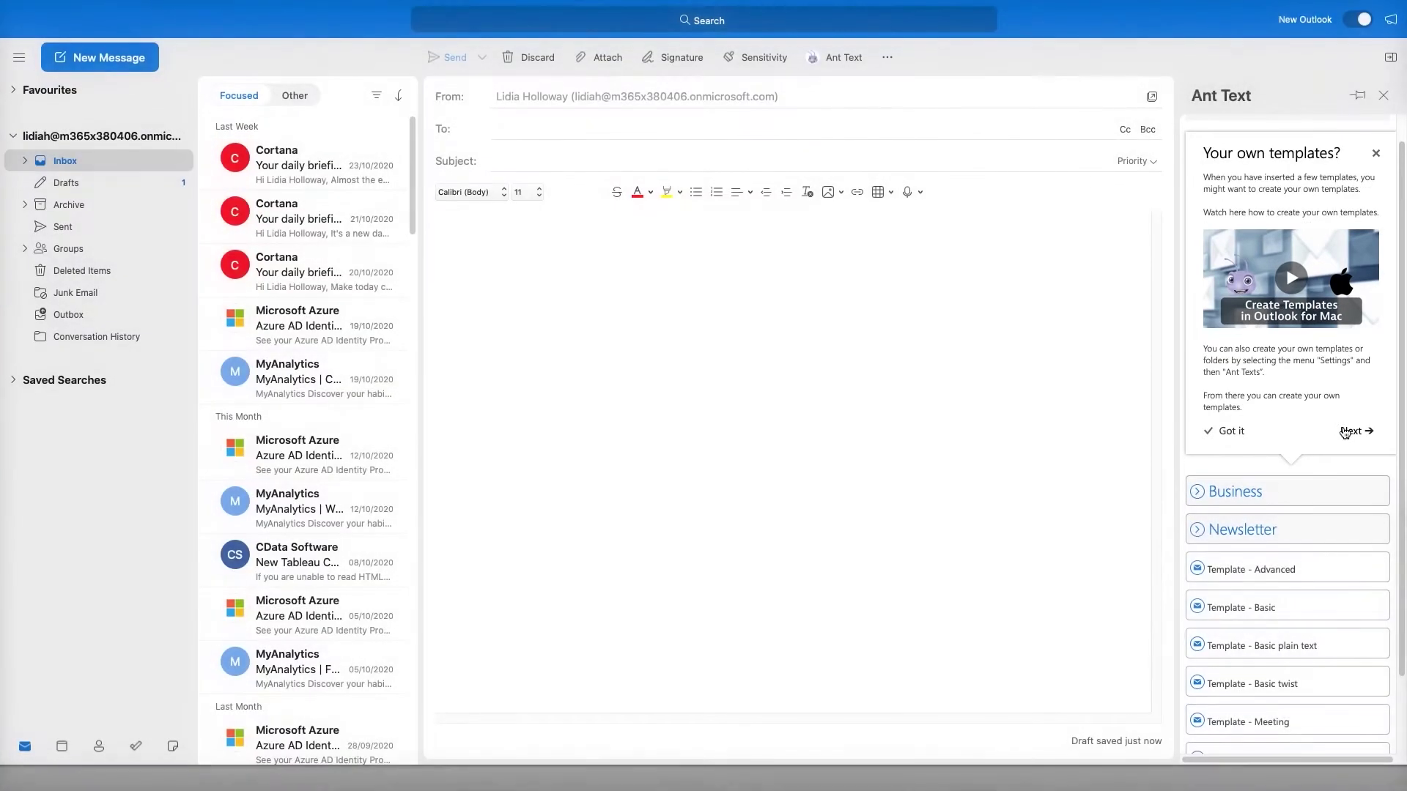
pyautogui.click(1345, 432)
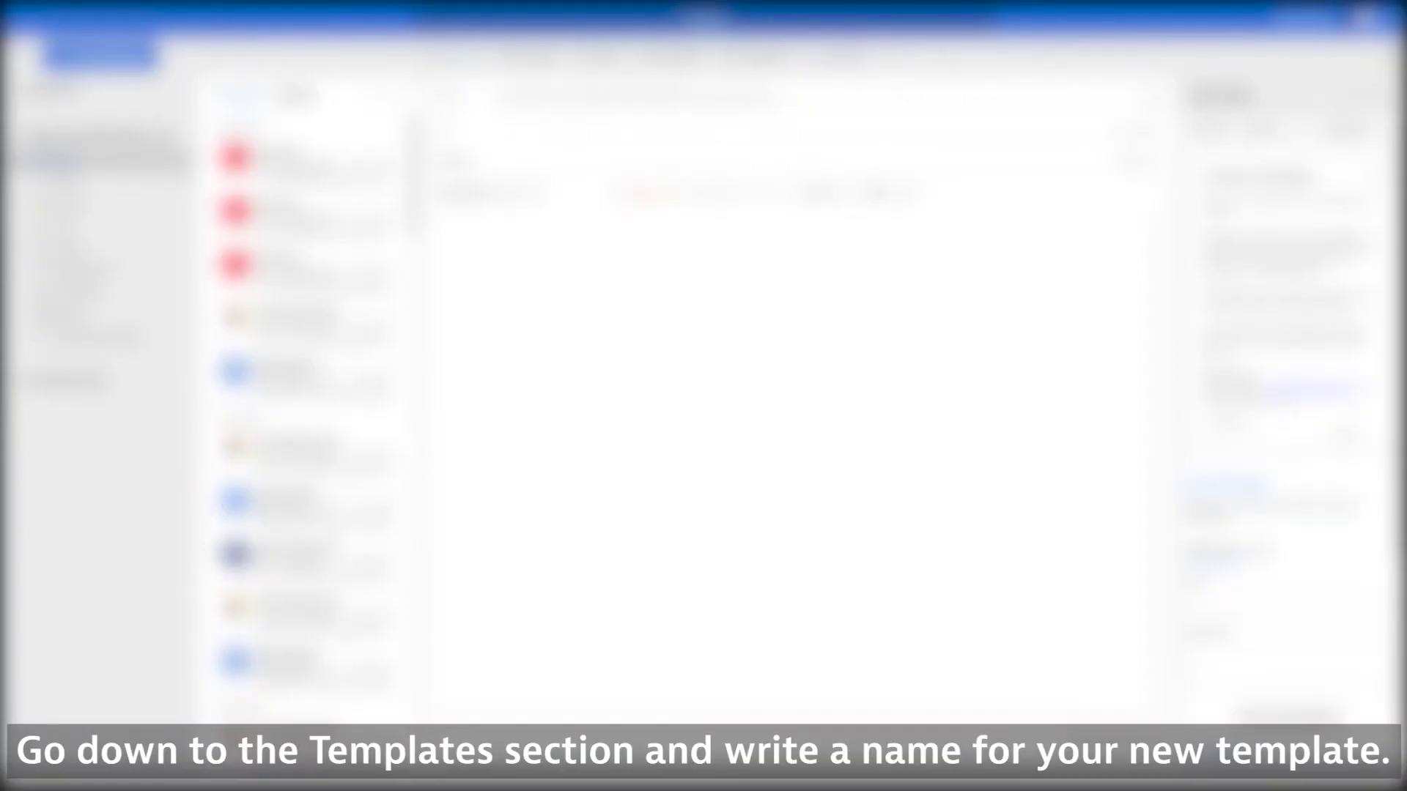
# Create a template named 'My new template' and select its draft in the Ant Texts folder.
pyautogui.scroll(-4, 1346, 432)
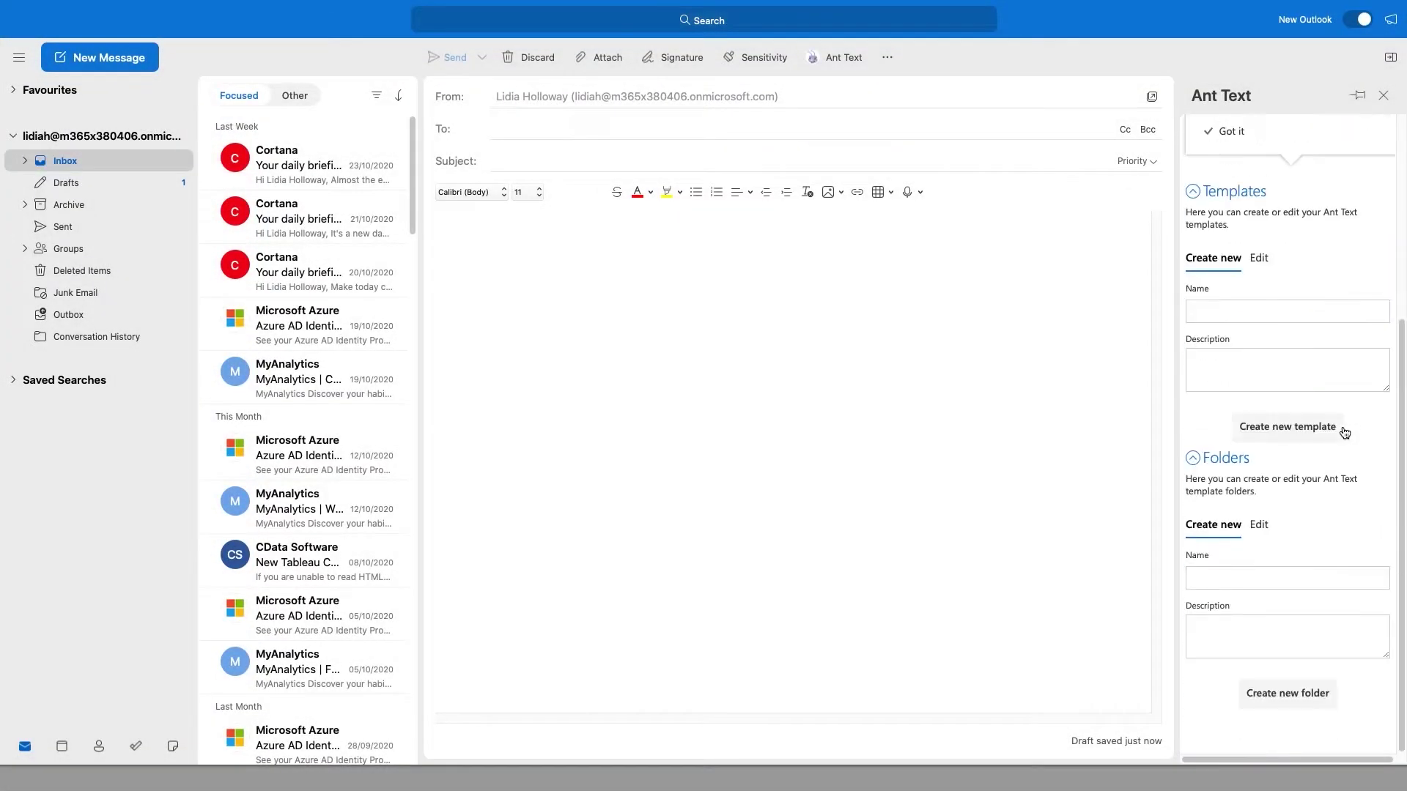
pyautogui.click(1312, 309)
pyautogui.write('M')
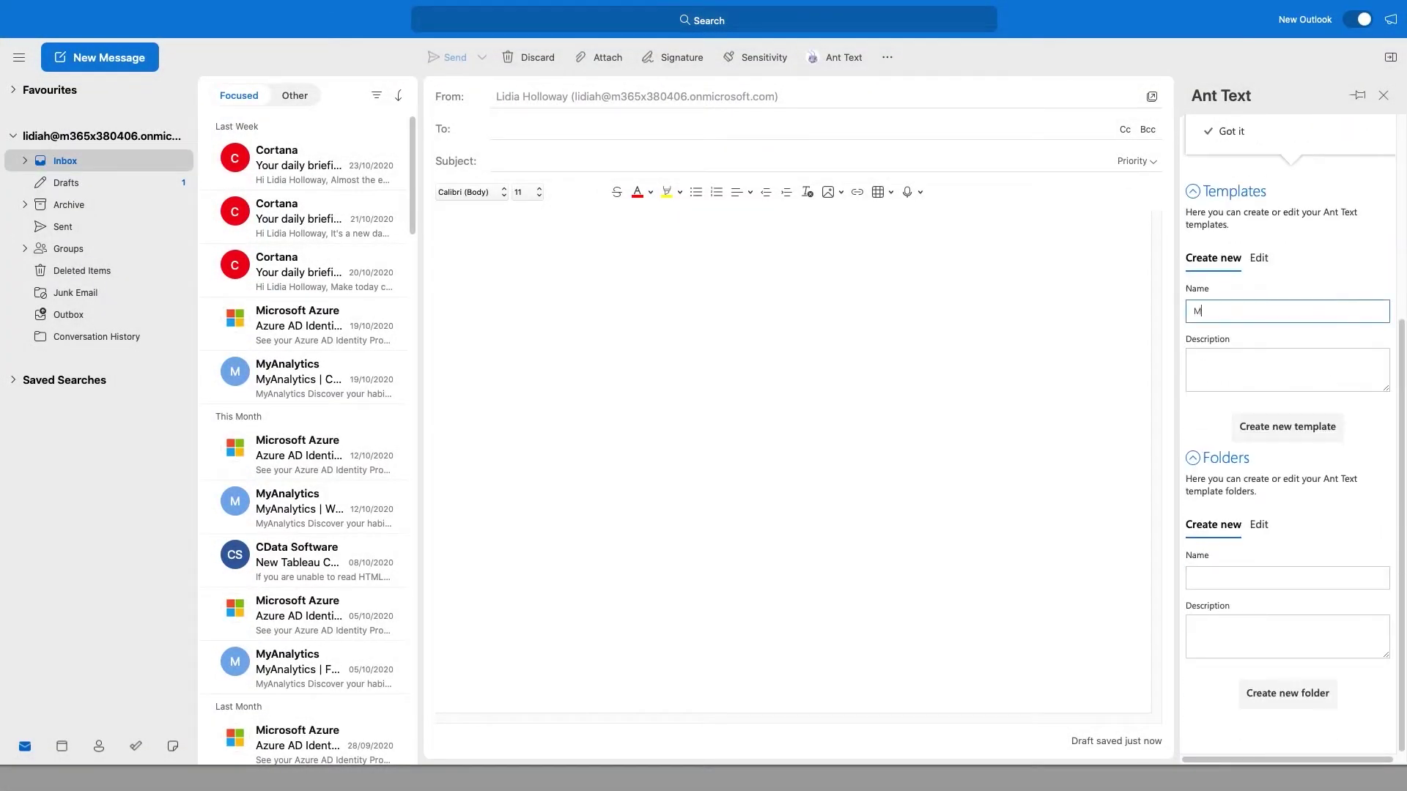
pyautogui.write('y new template')
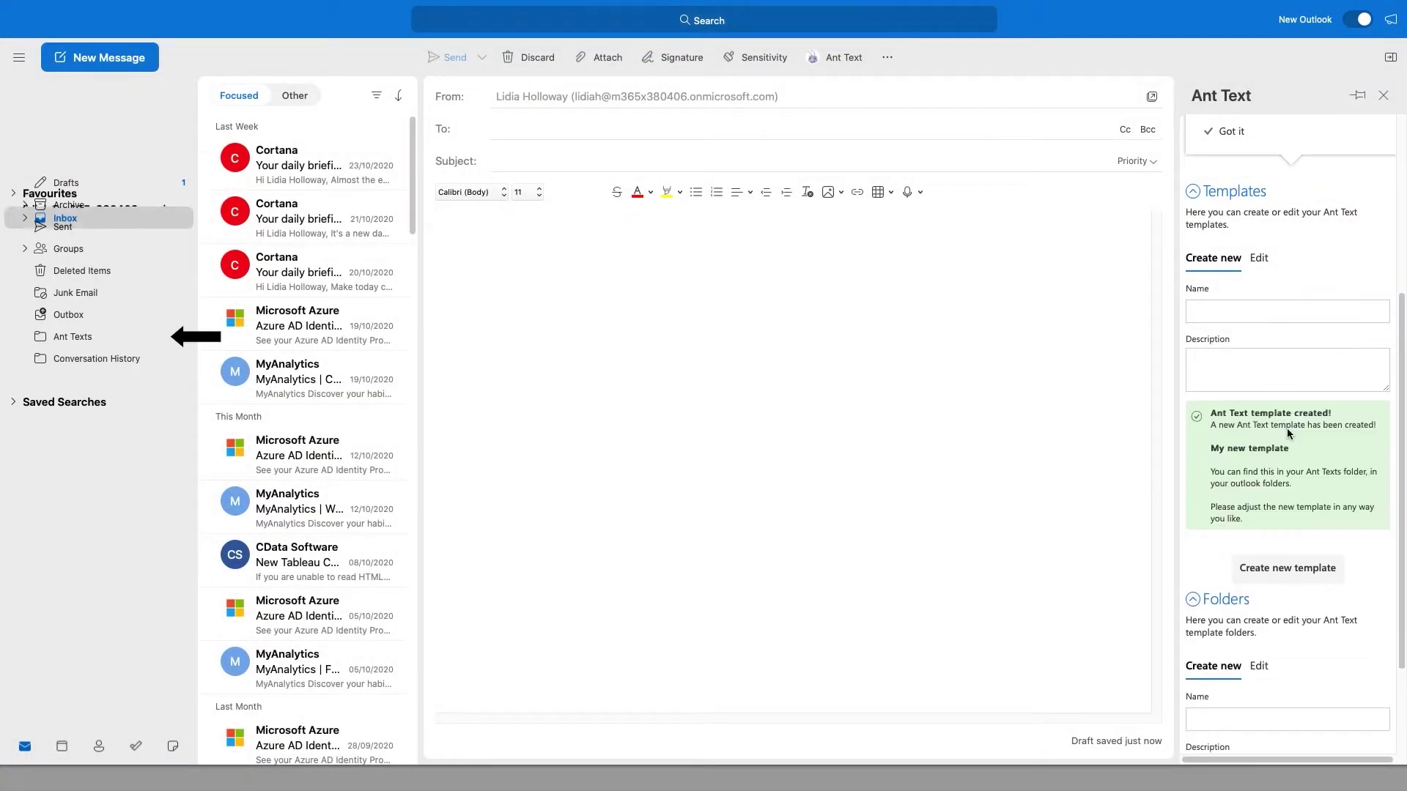
pyautogui.click(119, 339)
pyautogui.click(290, 148)
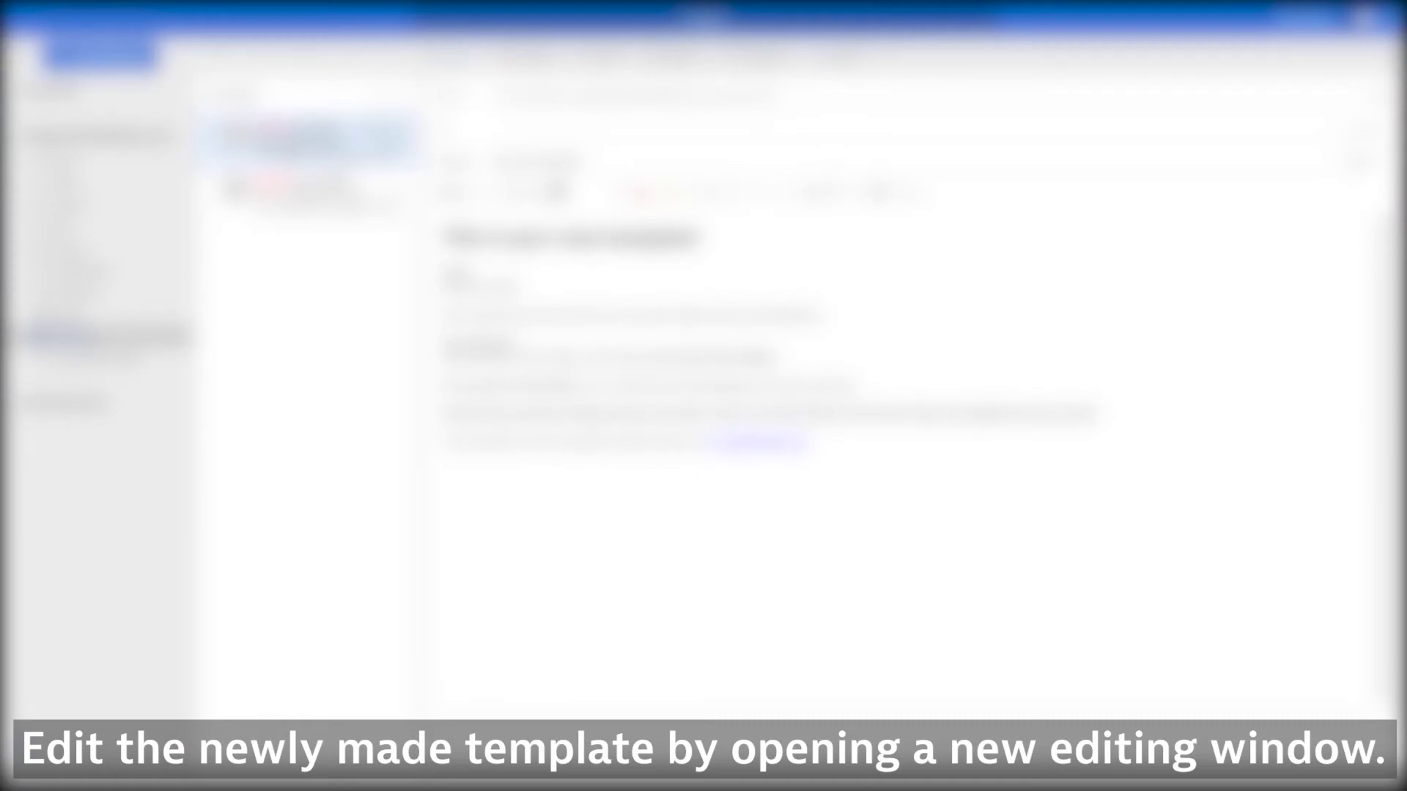
# Open the My new template draft in its own editing window.
pyautogui.doubleClick(292, 146)
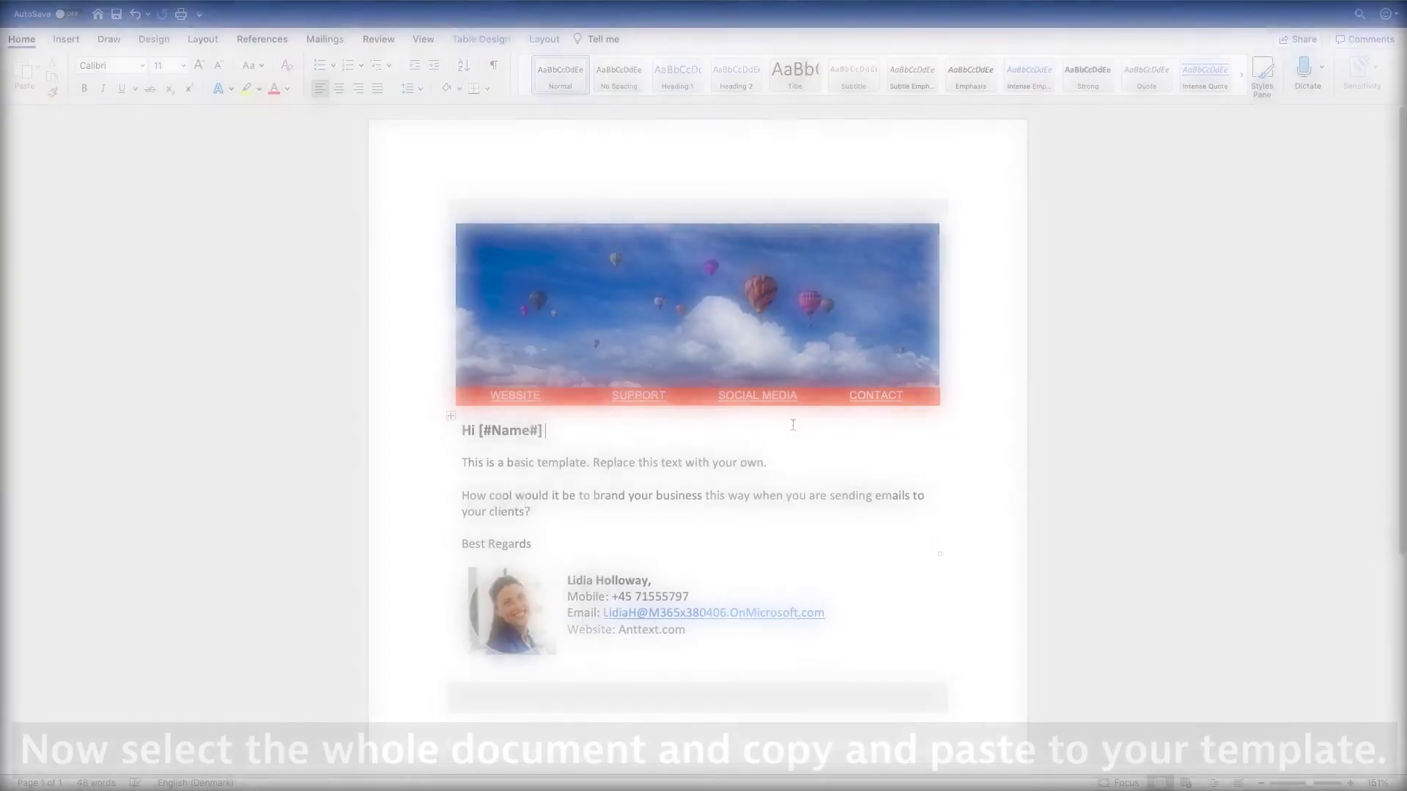
# Select the whole hot-air-balloon banner document in Word and copy it.
pyautogui.press('super+a')
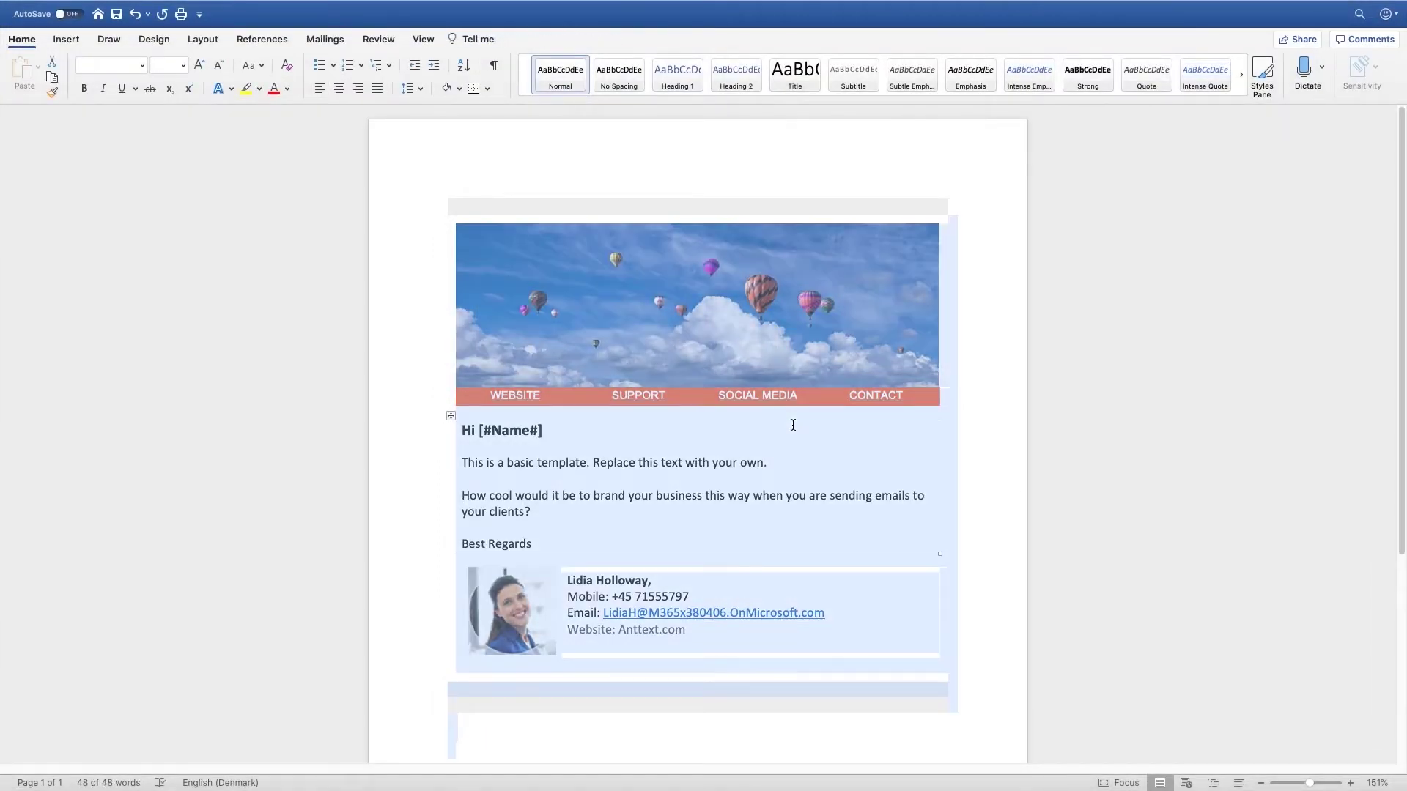
pyautogui.rightClick(793, 429)
pyautogui.click(813, 444)
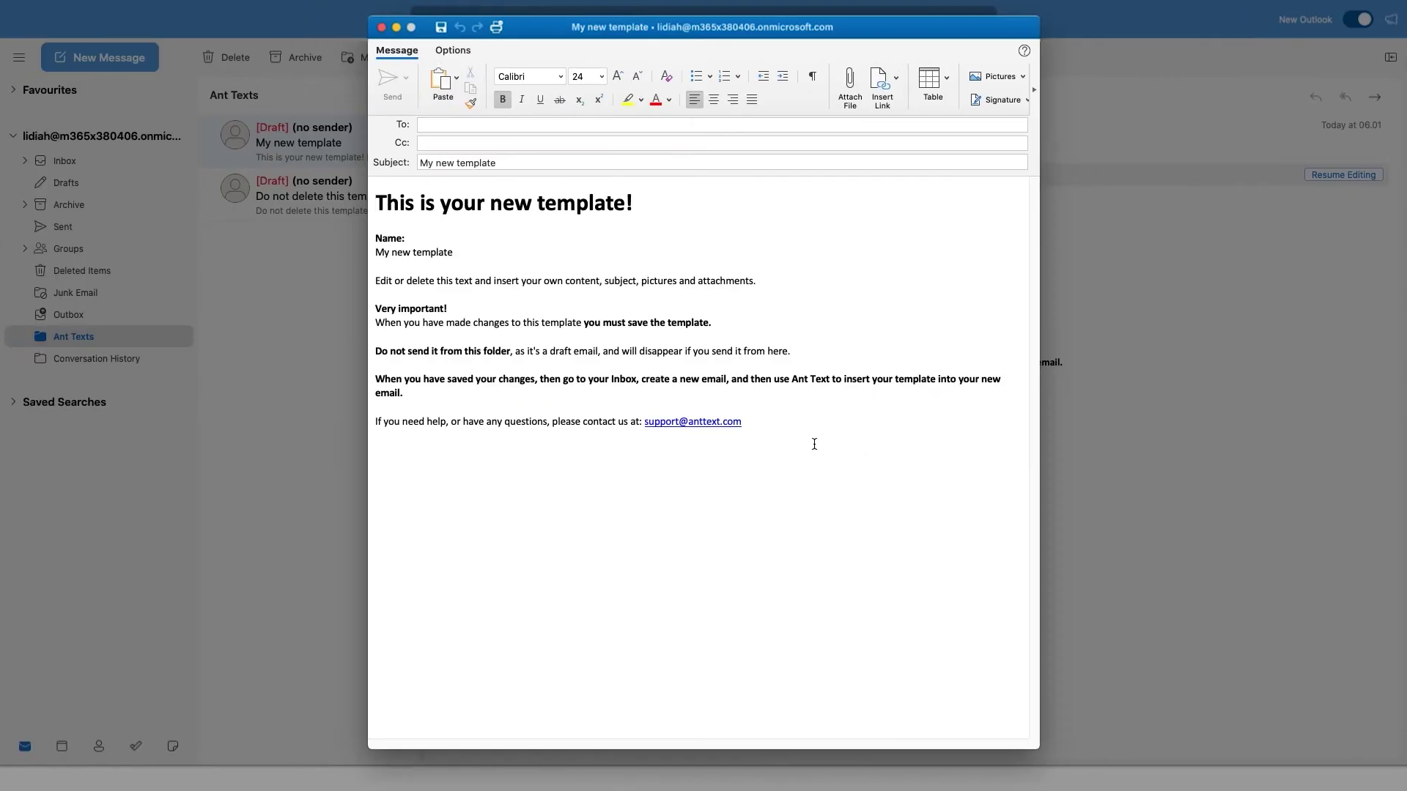
# Replace the draft's placeholder text with the pasted balloon banner design, then close the window.
pyautogui.click(814, 444)
pyautogui.press('super+a')
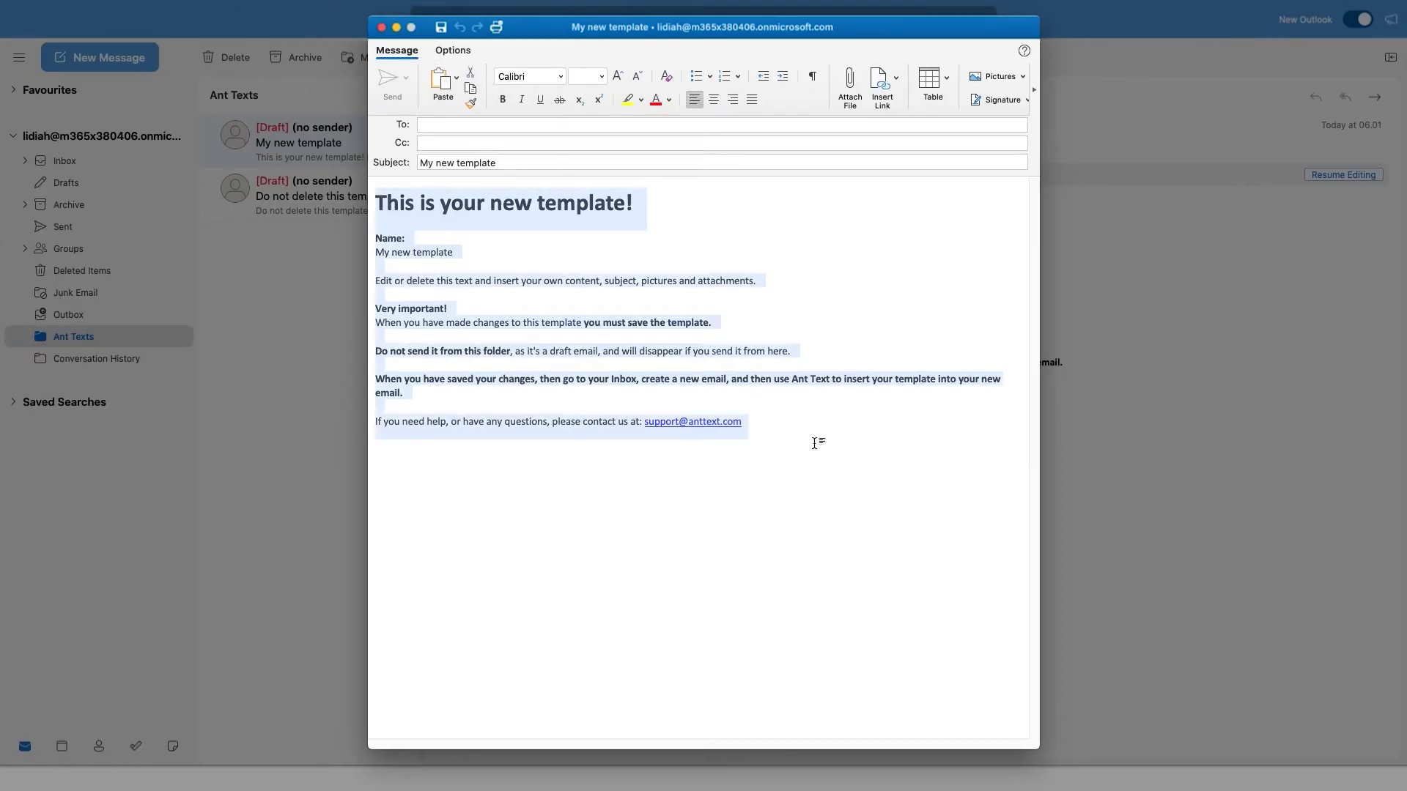
pyautogui.press('BackSpace')
pyautogui.rightClick(813, 444)
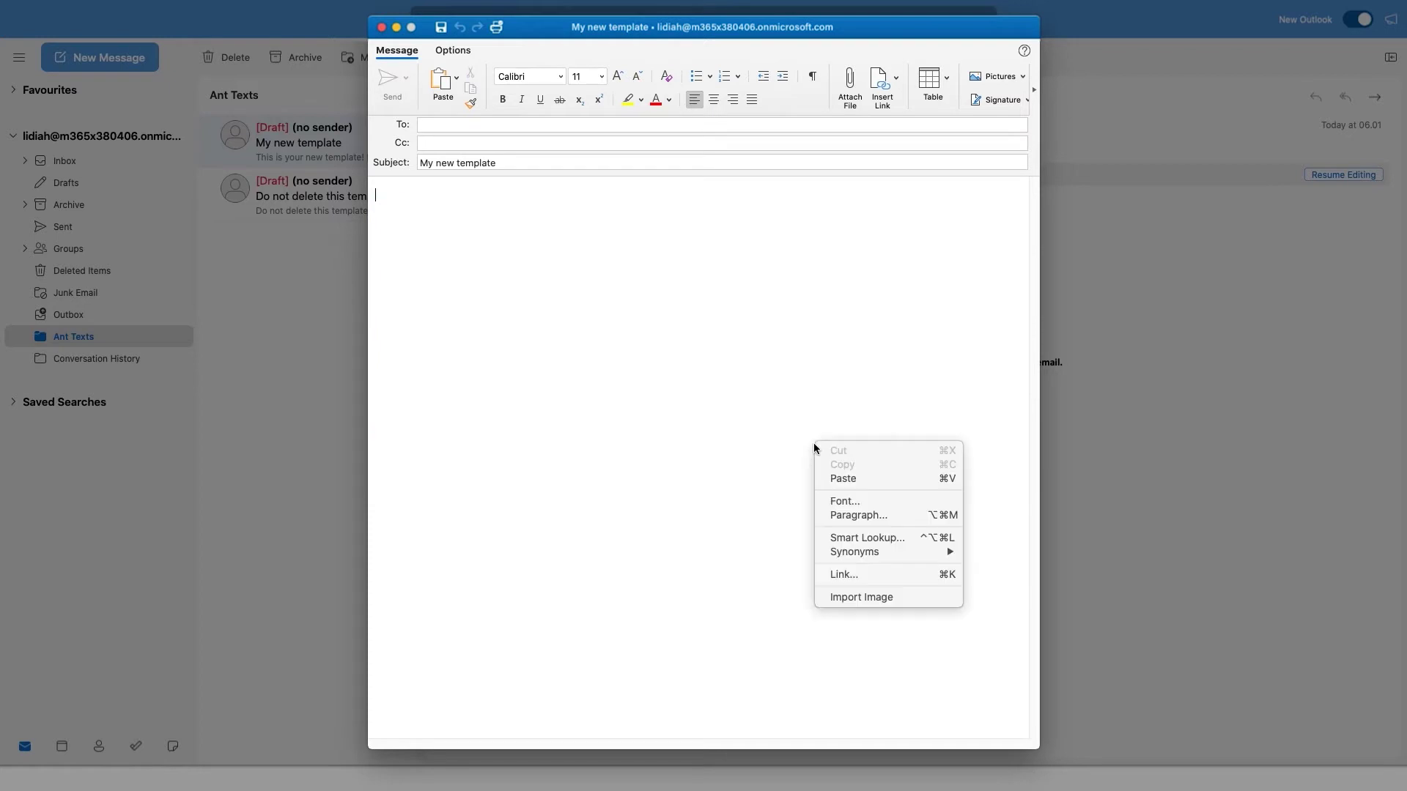
pyautogui.click(846, 476)
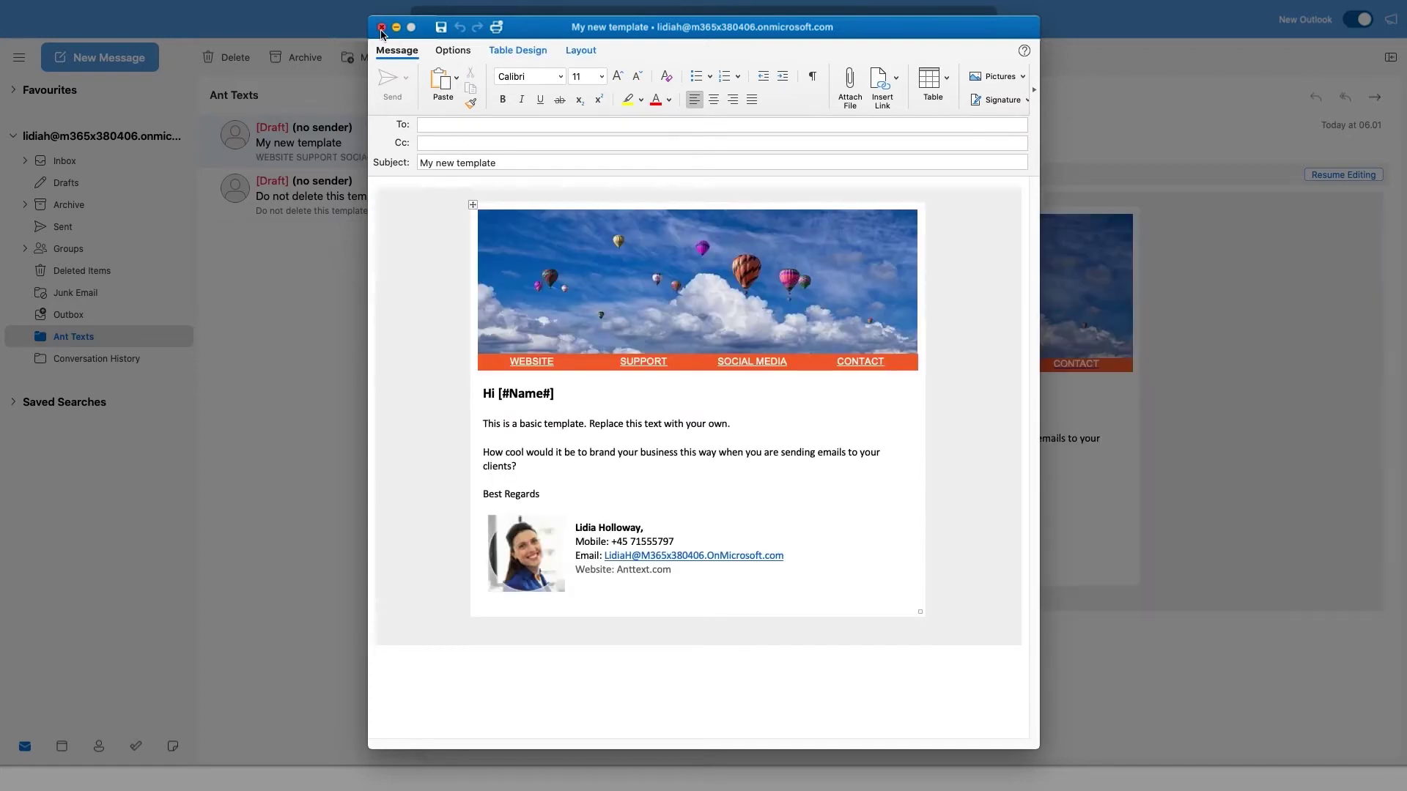
pyautogui.click(381, 28)
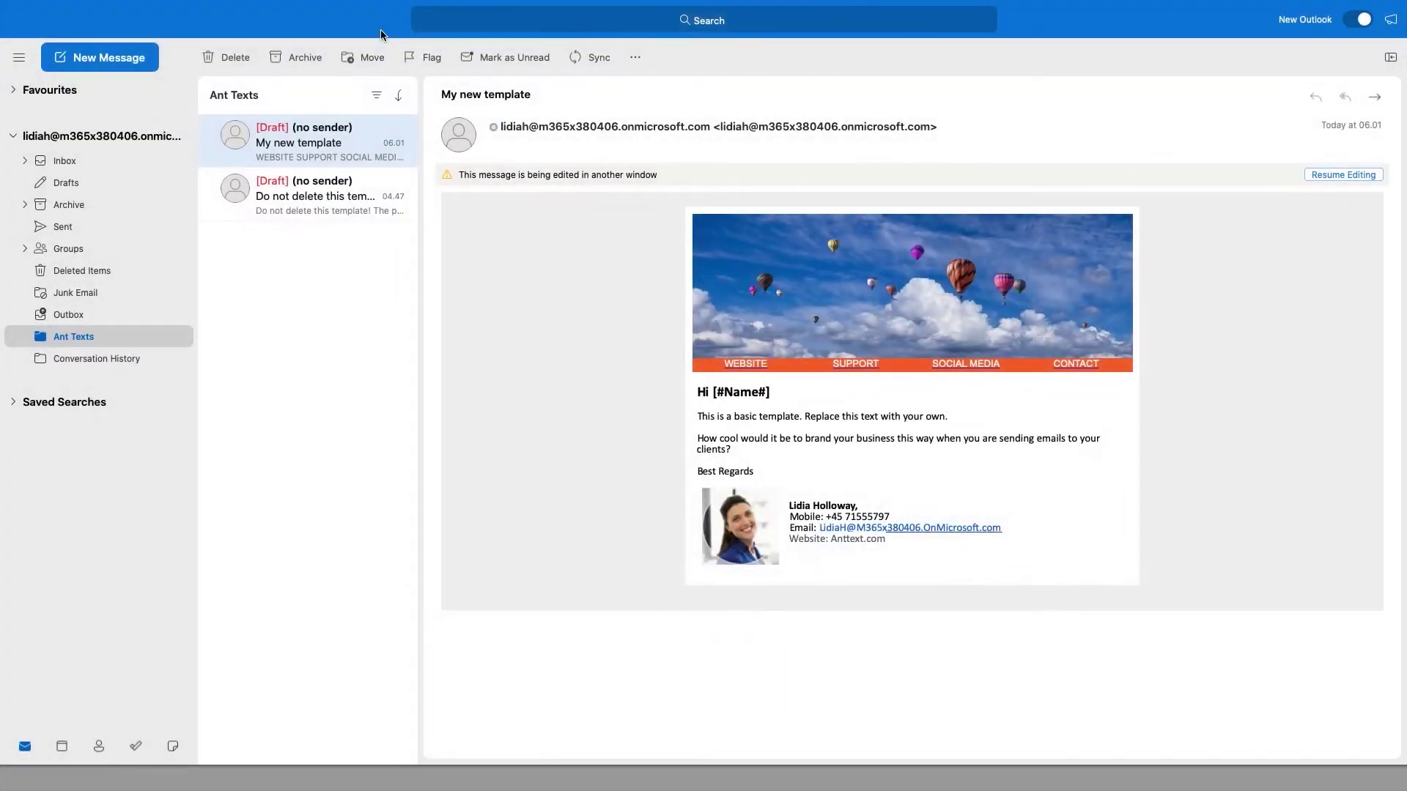
# In a new email, insert My new template from the Ant Texts folder via Ant Text.
pyautogui.click(112, 54)
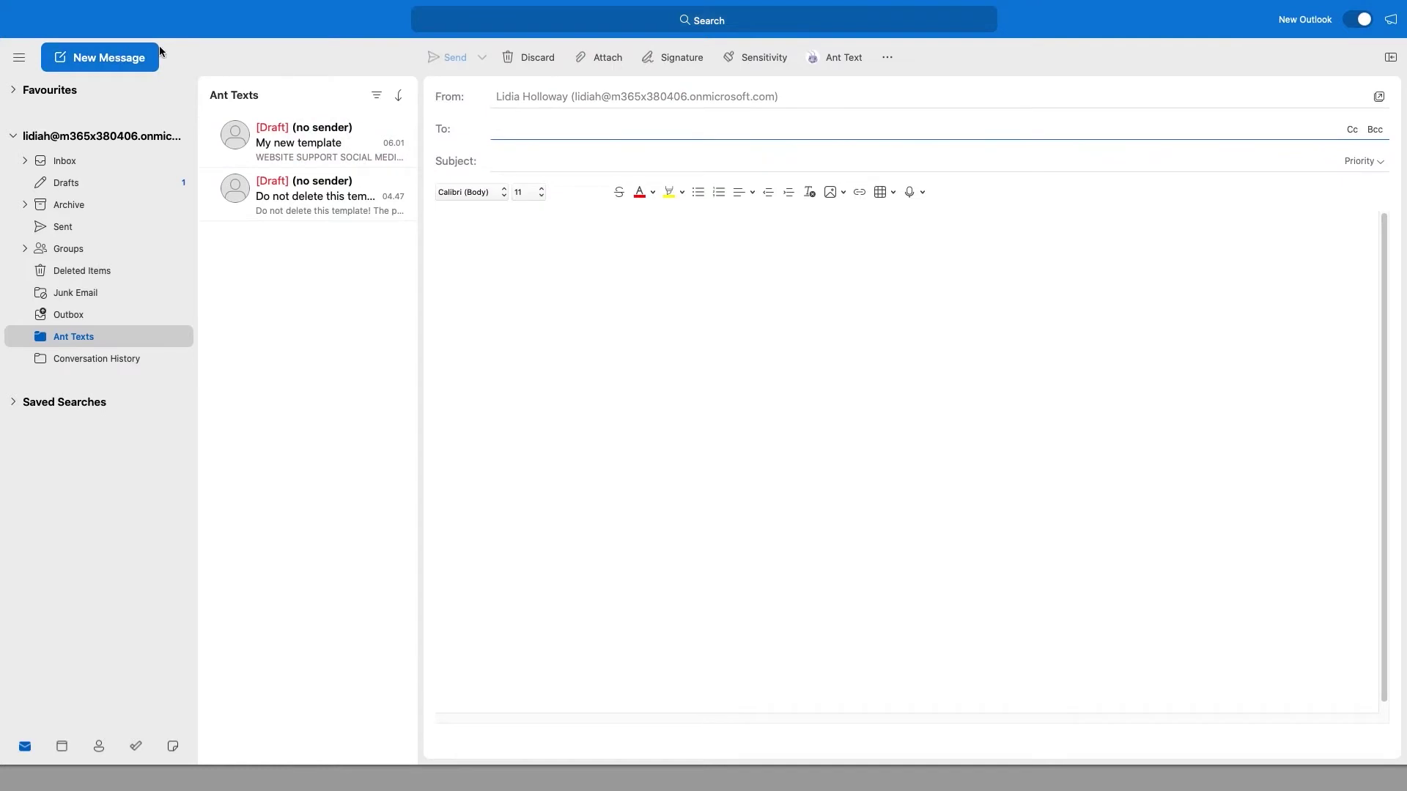
pyautogui.click(846, 56)
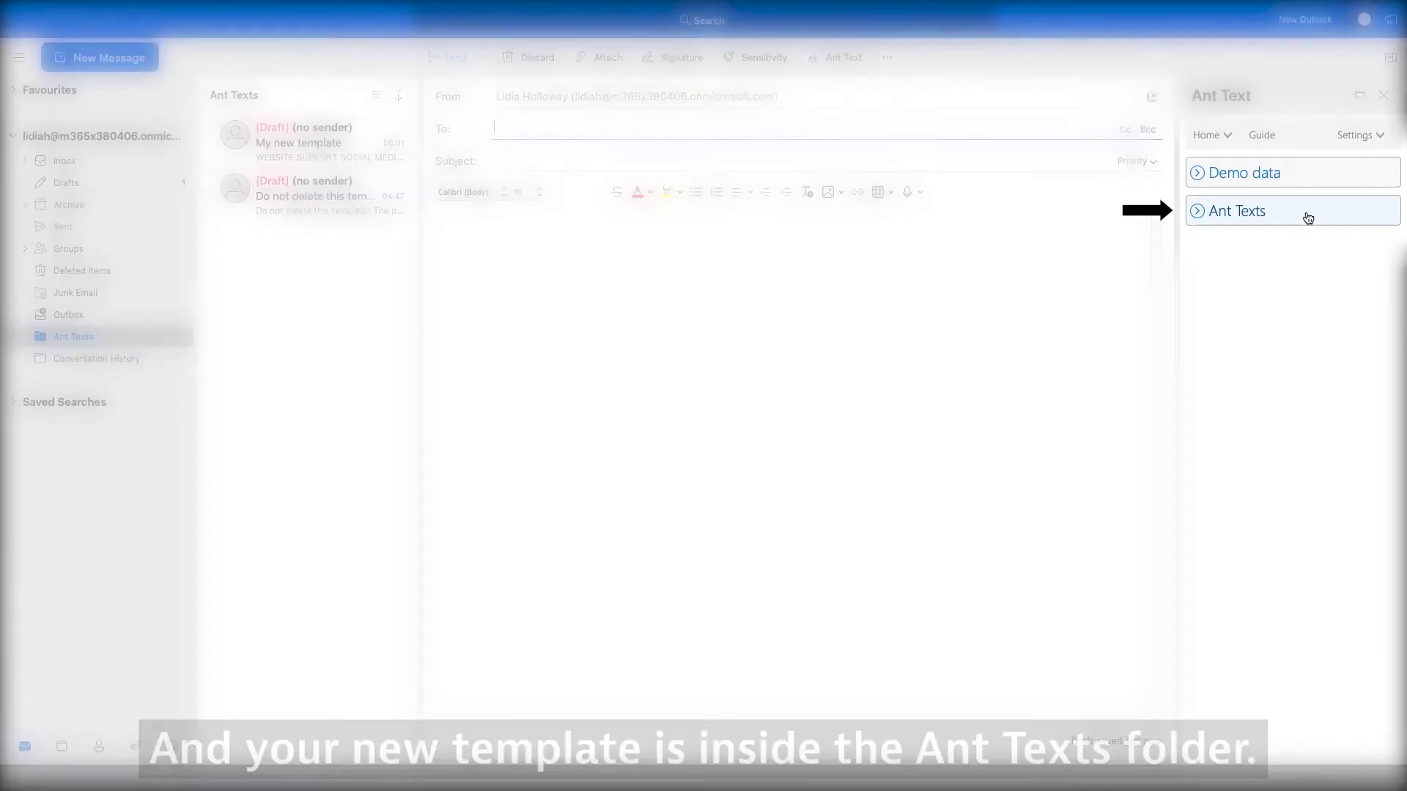
pyautogui.click(1308, 217)
pyautogui.click(1308, 216)
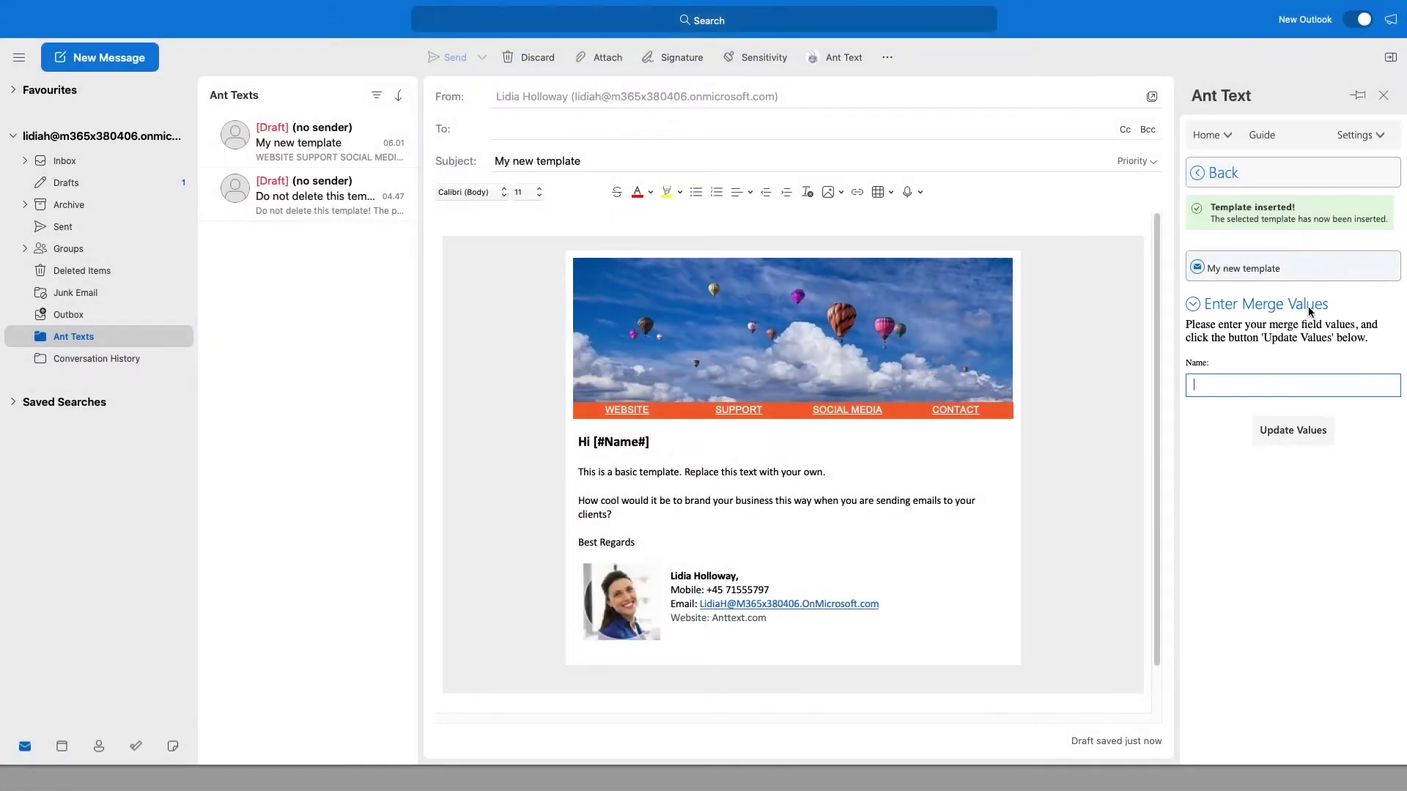
# Enter the recipient's name as the Name merge value, address the email to that contact, and send.
pyautogui.write('Hanna S')
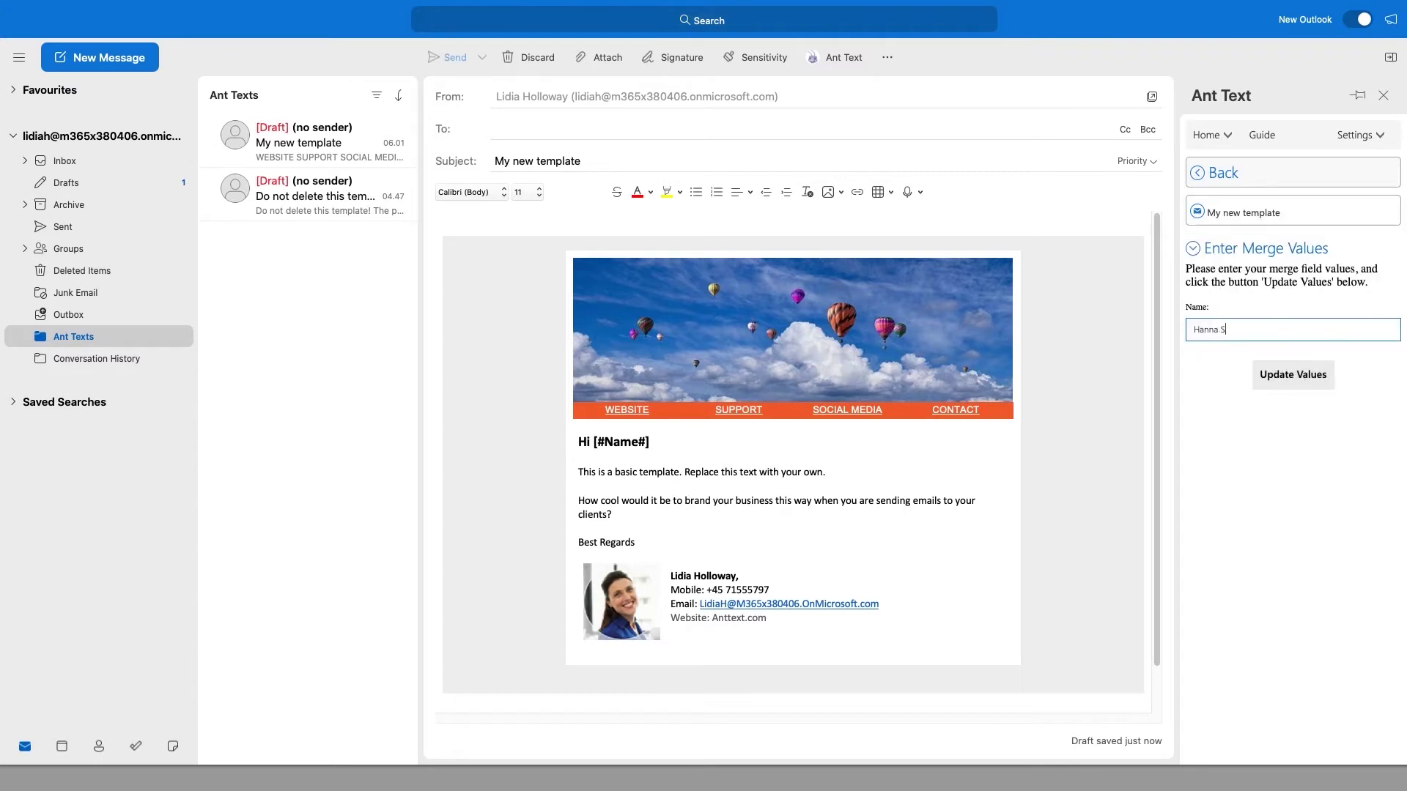
pyautogui.click(1303, 380)
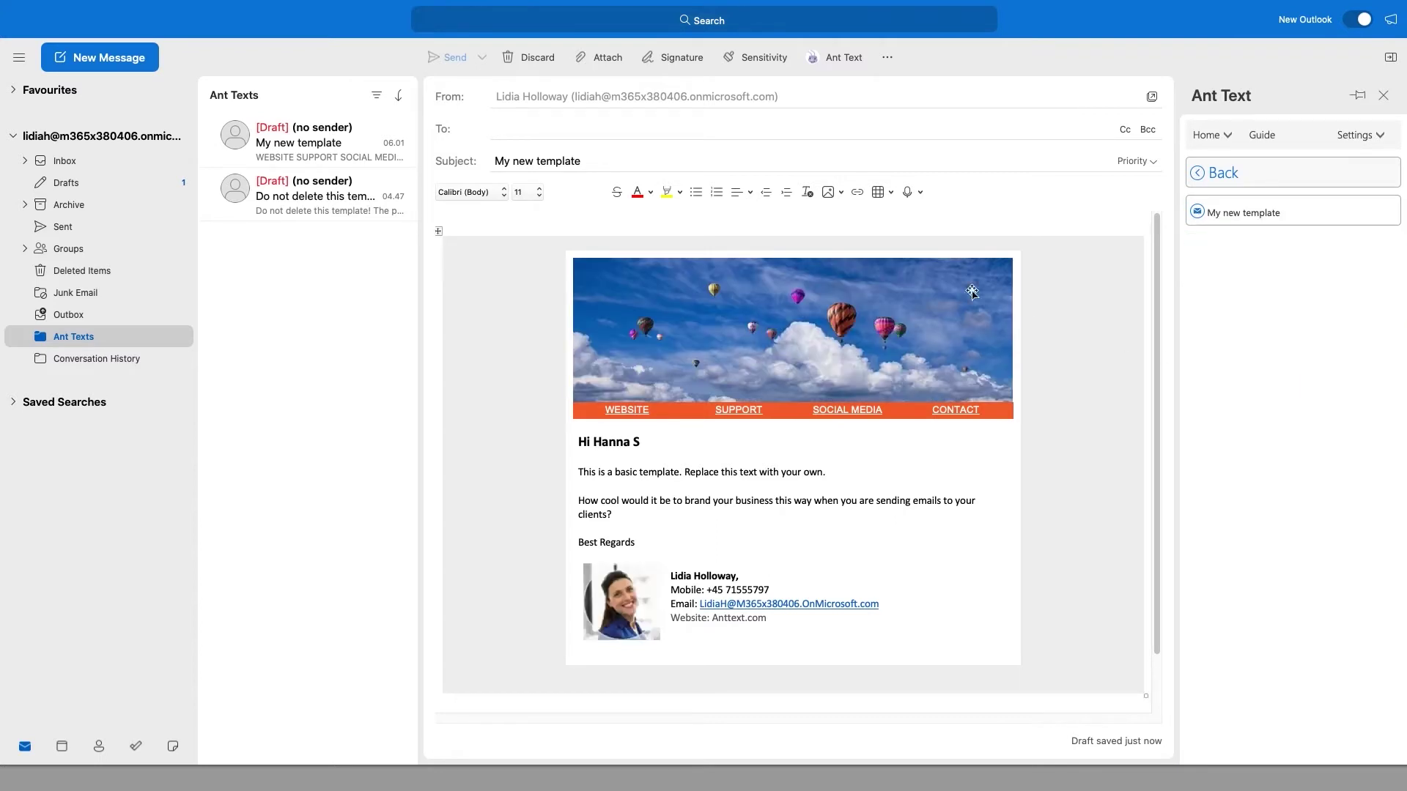
pyautogui.click(572, 129)
pyautogui.write('Hanna S')
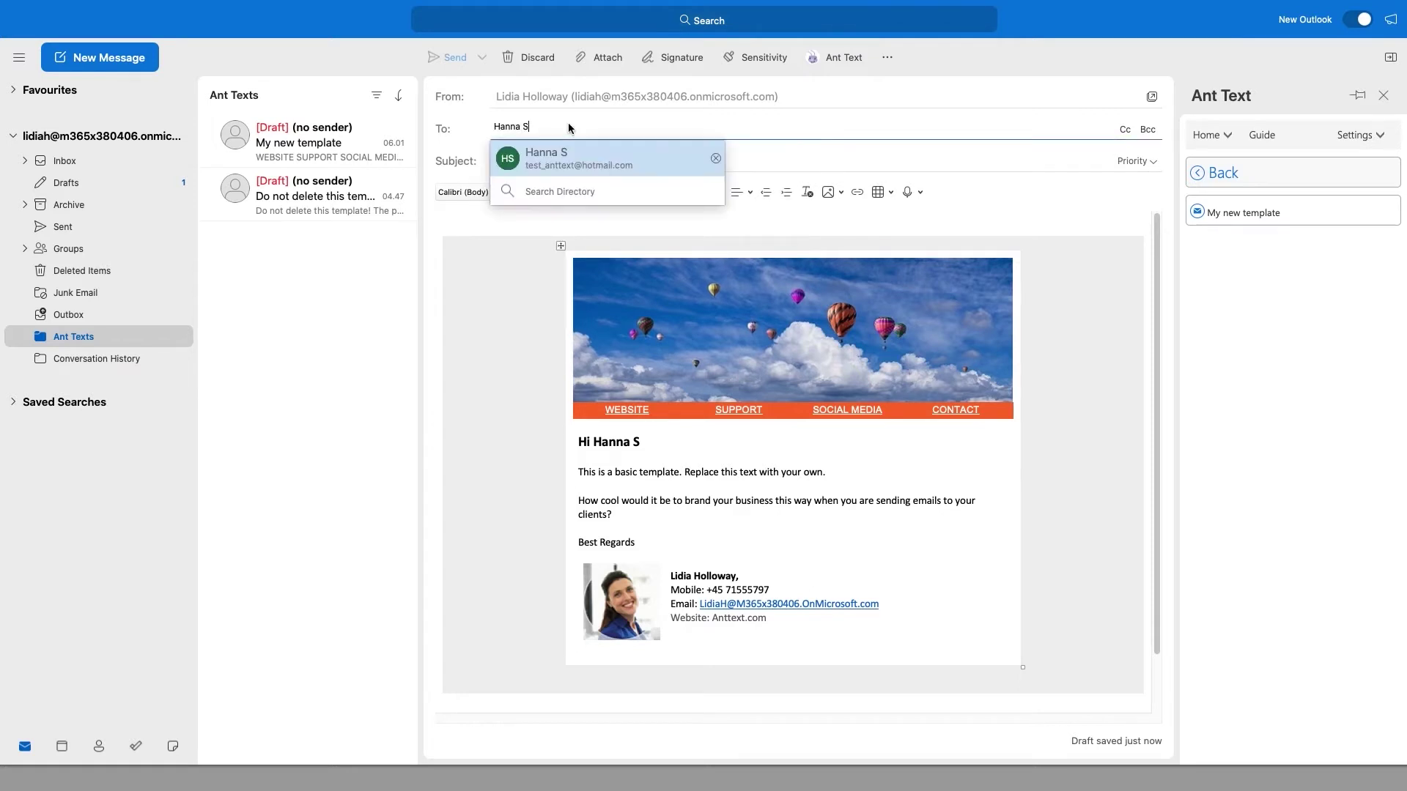
pyautogui.click(581, 163)
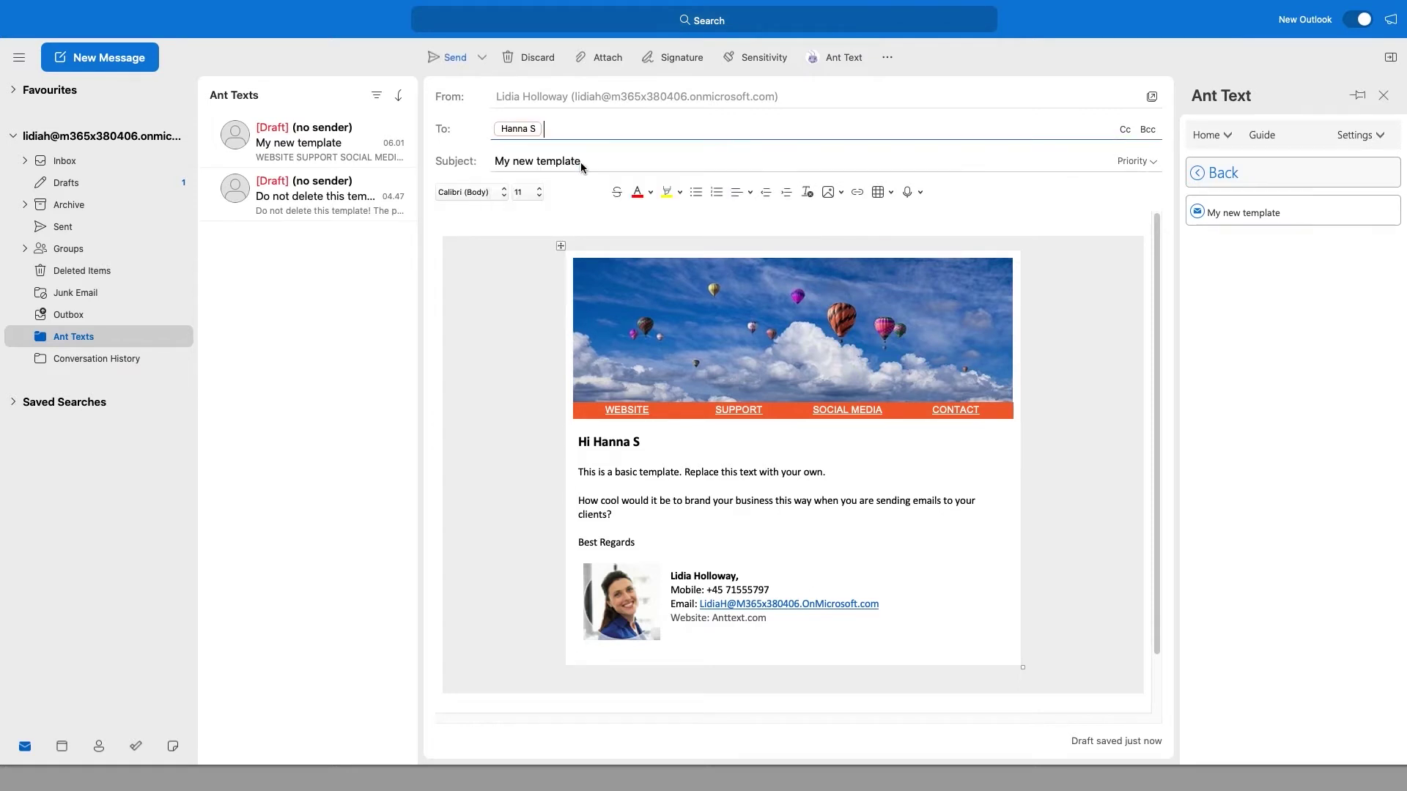
pyautogui.click(452, 57)
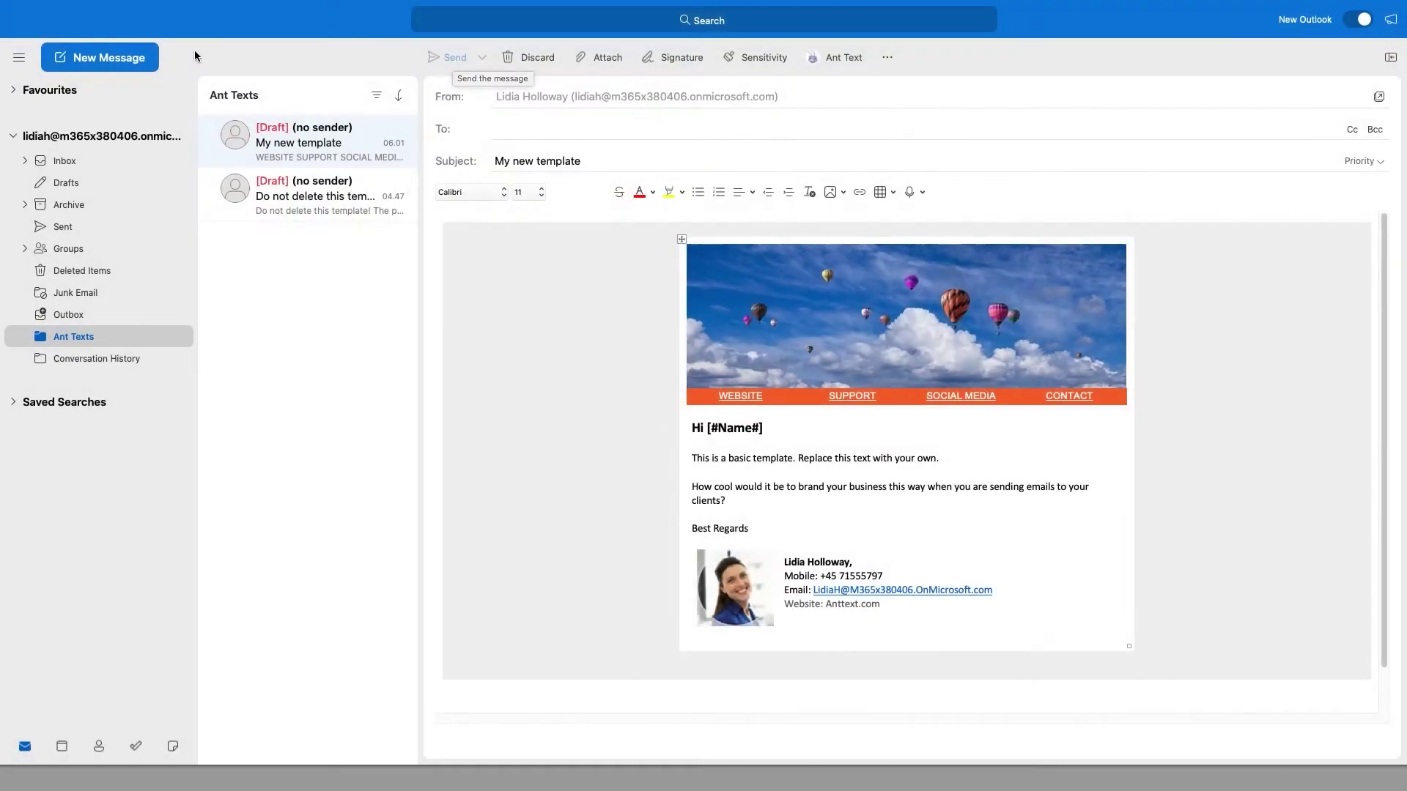
# Start another new email and open the Ant Texts folder in the Ant Text pane.
pyautogui.click(113, 57)
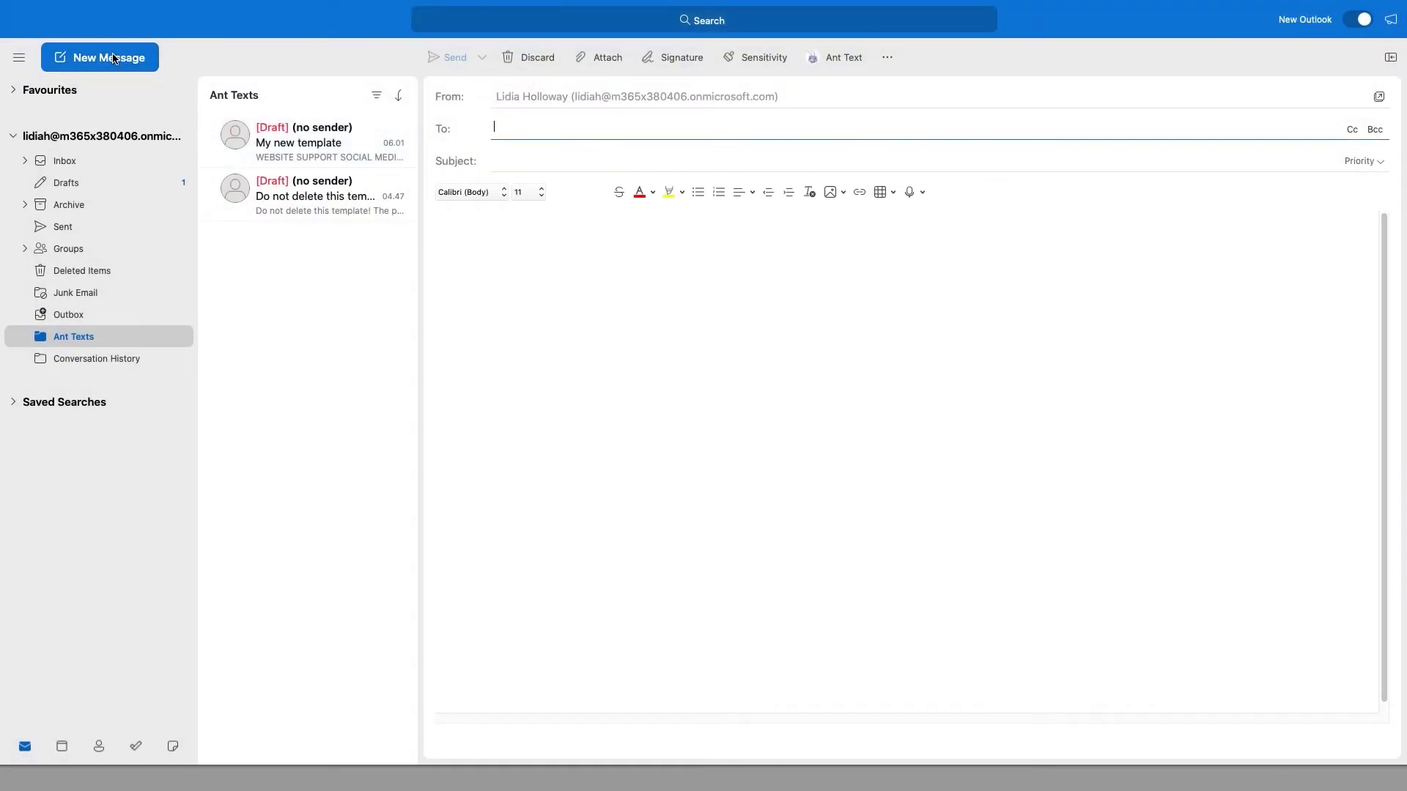
pyautogui.click(844, 58)
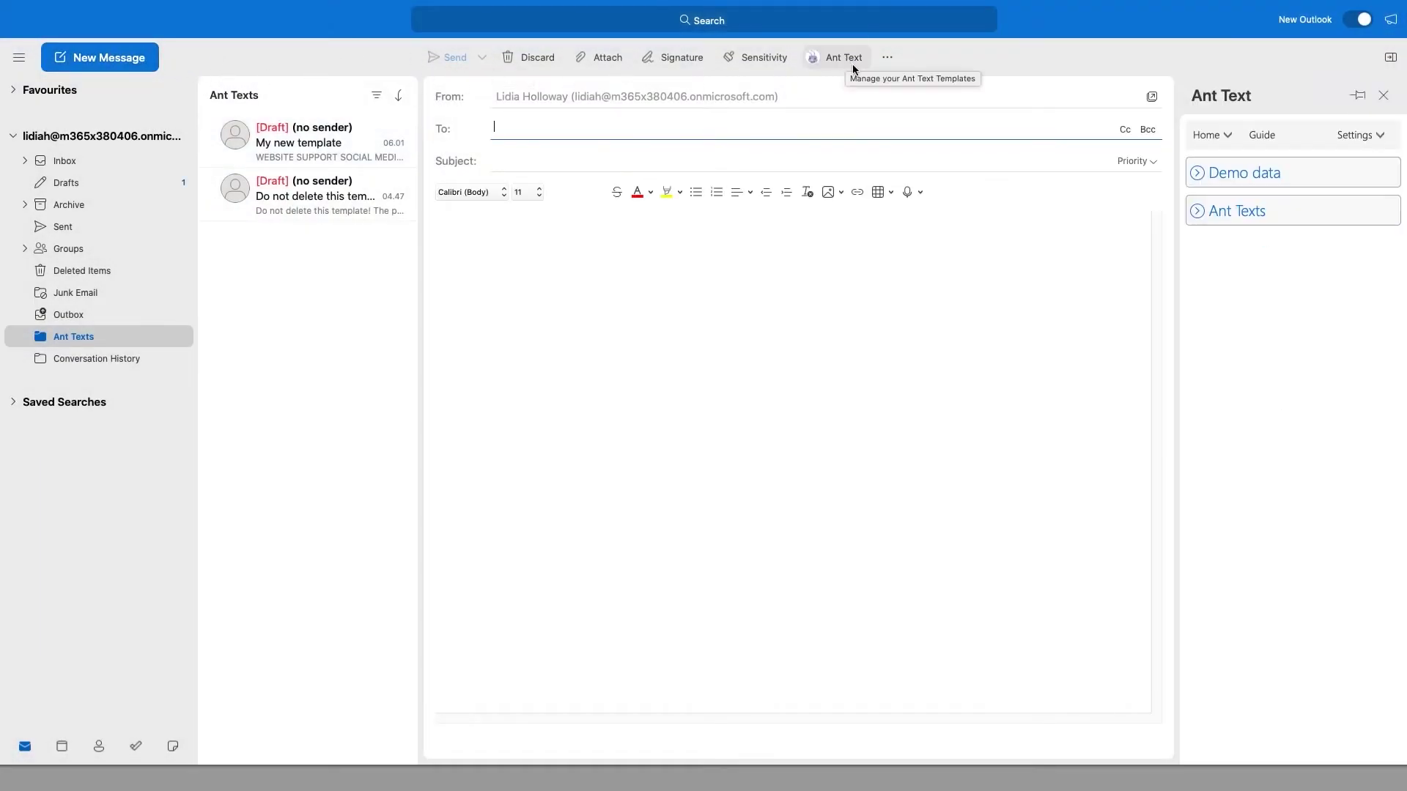
pyautogui.click(1304, 210)
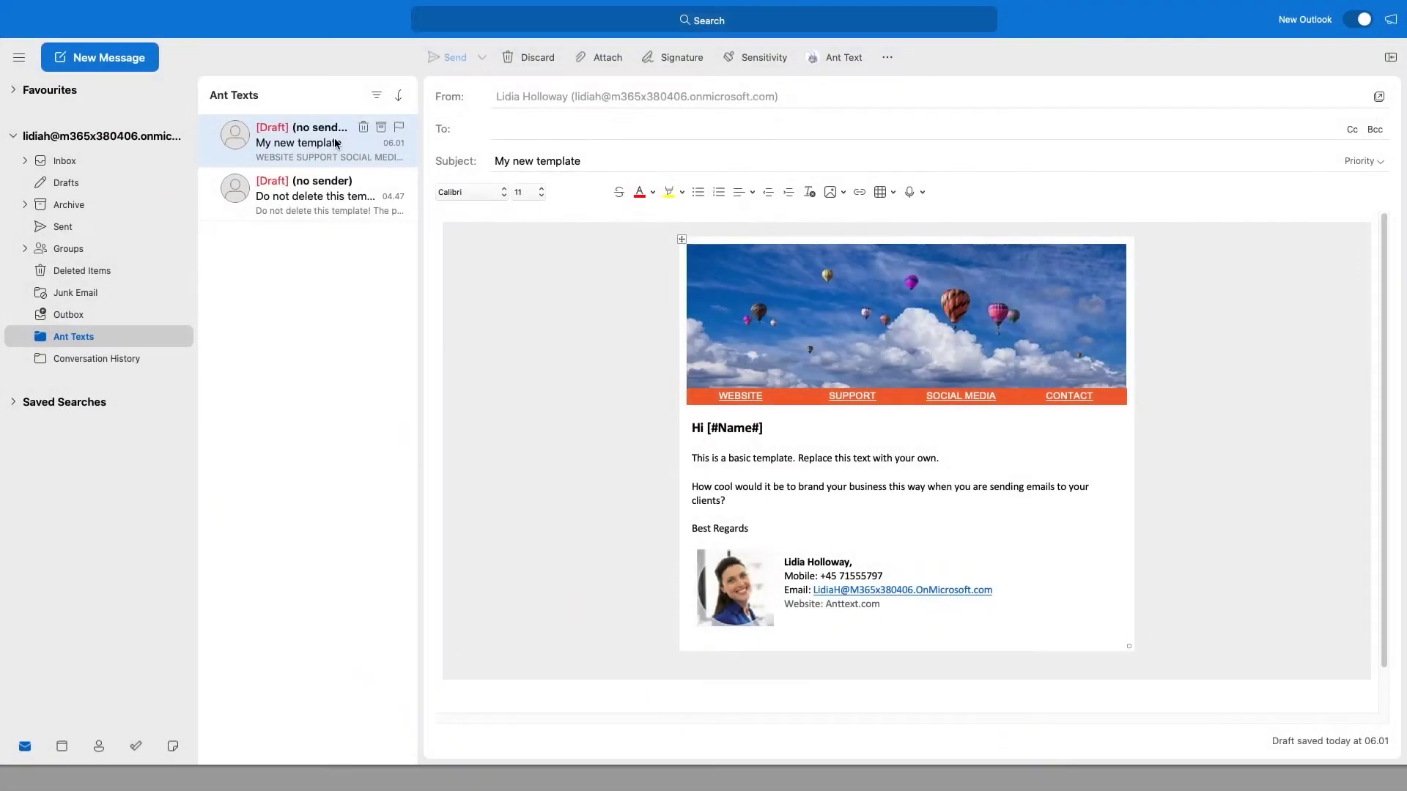
# Open a fresh blank message and bring up paste options in its empty body.
pyautogui.click(98, 56)
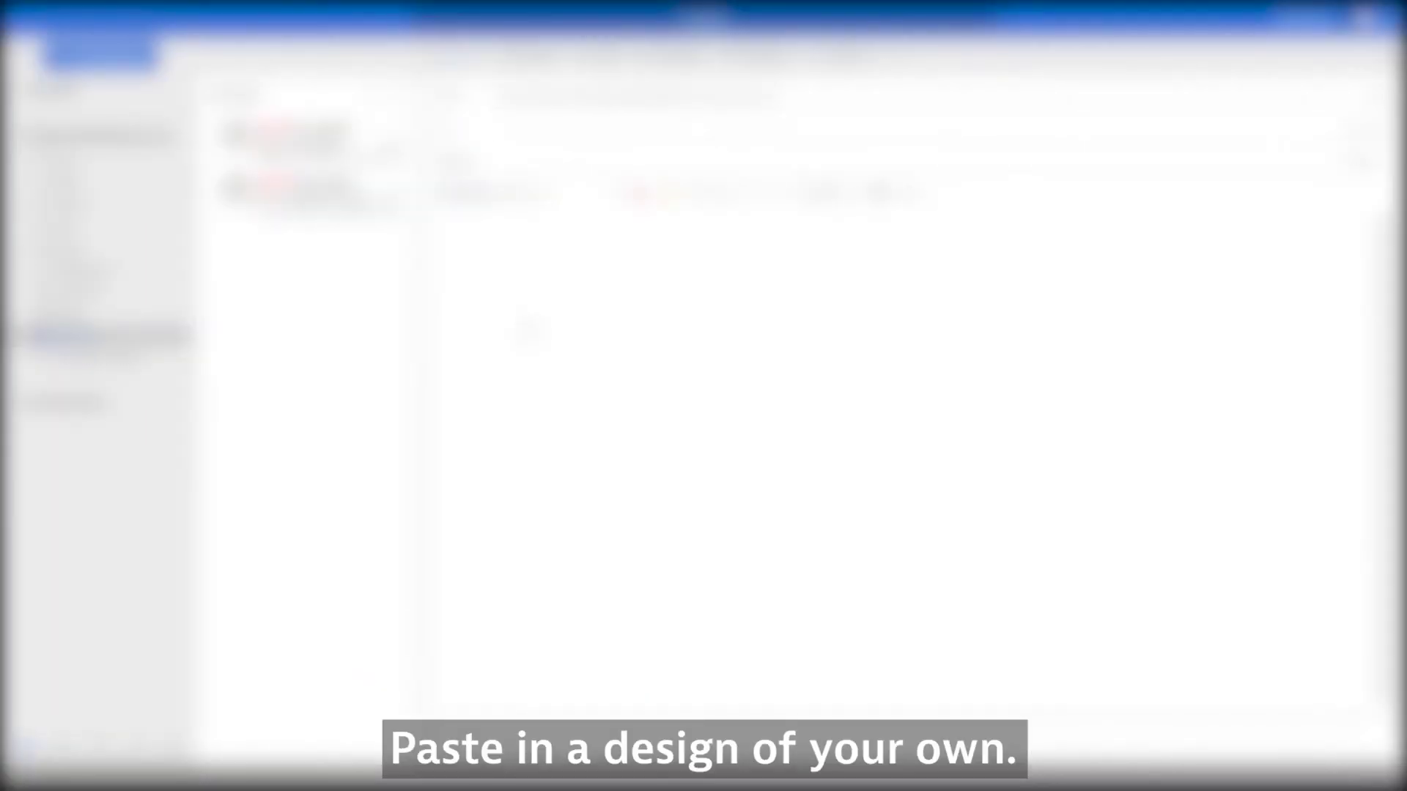
pyautogui.rightClick(523, 329)
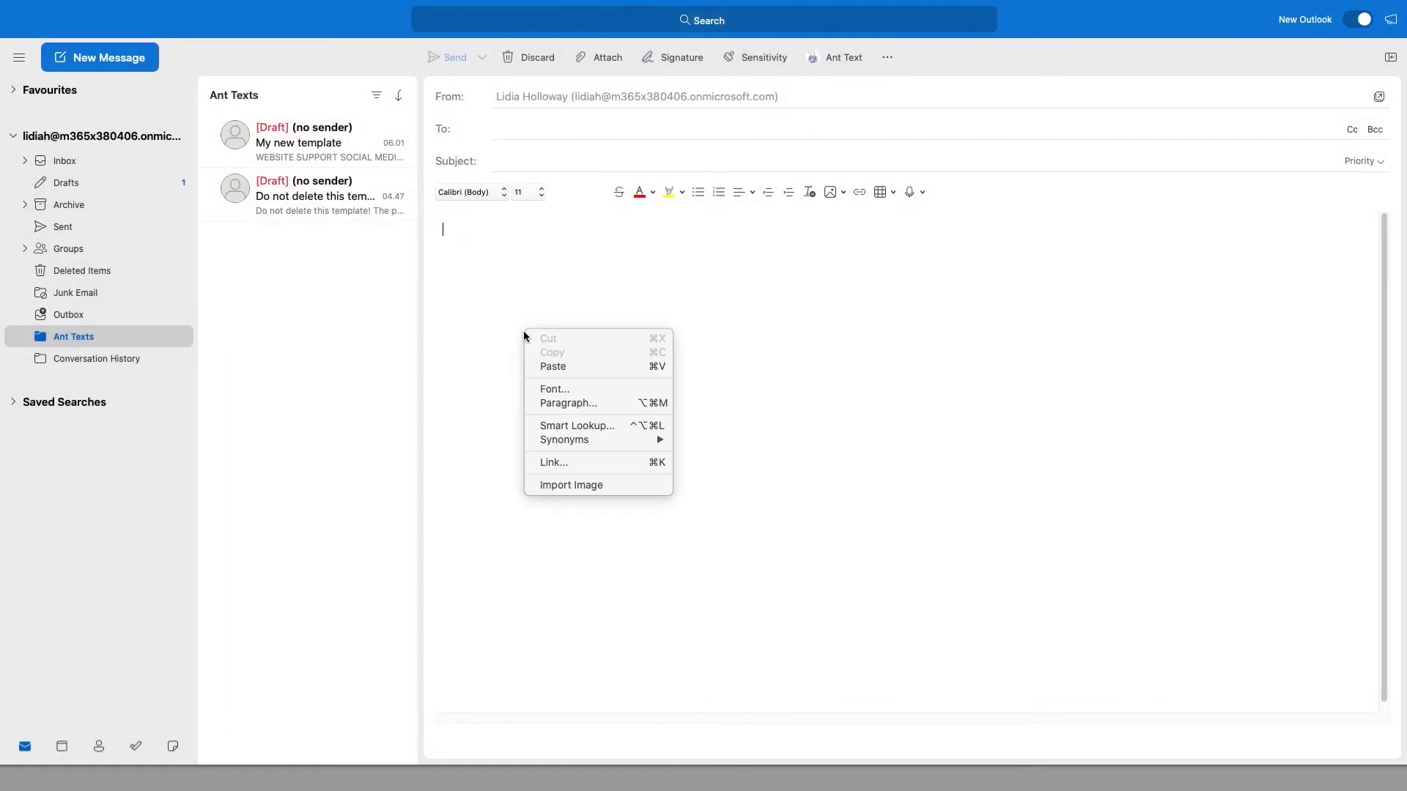
# Paste the bridge banner design into the message body and add the subject 'Draft template example'.
pyautogui.click(551, 367)
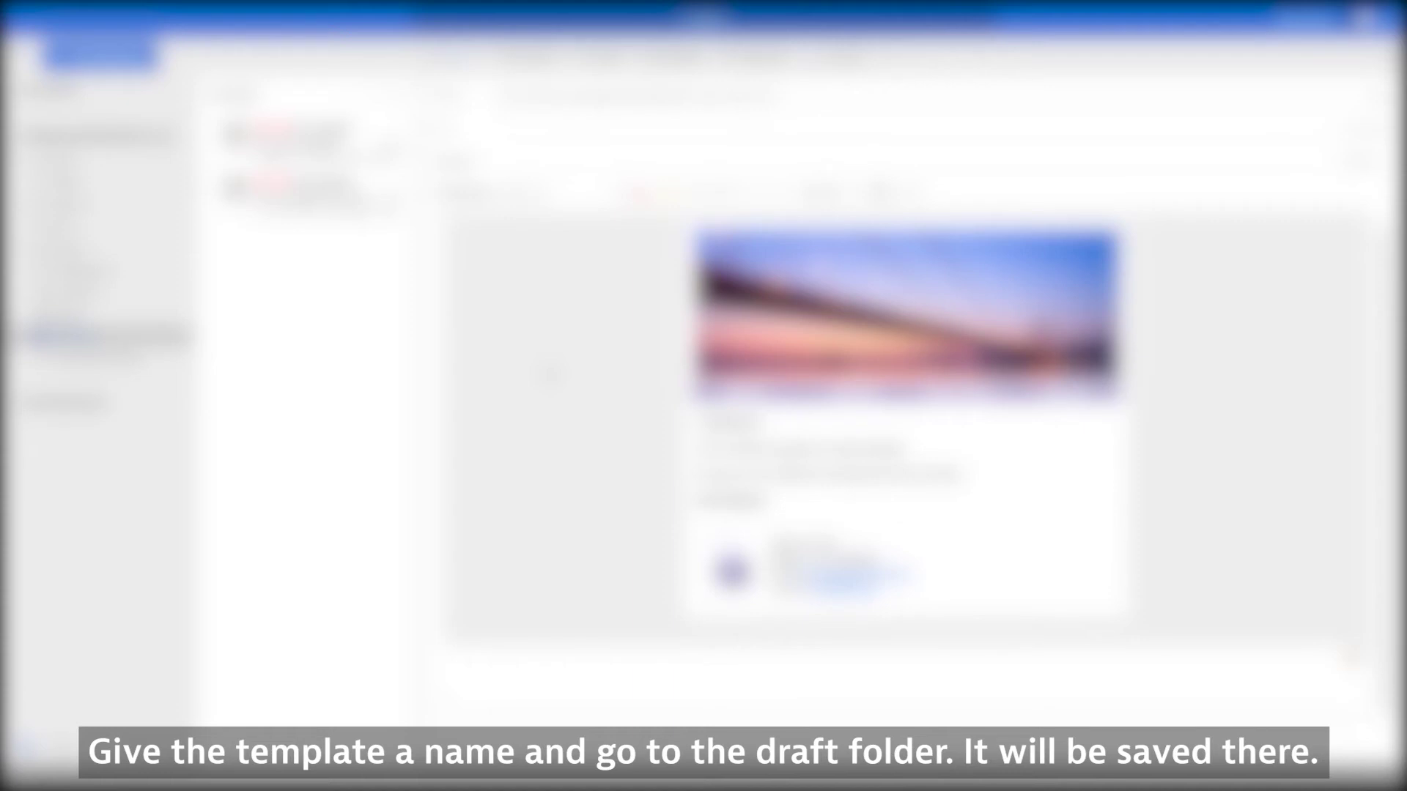
pyautogui.click(557, 164)
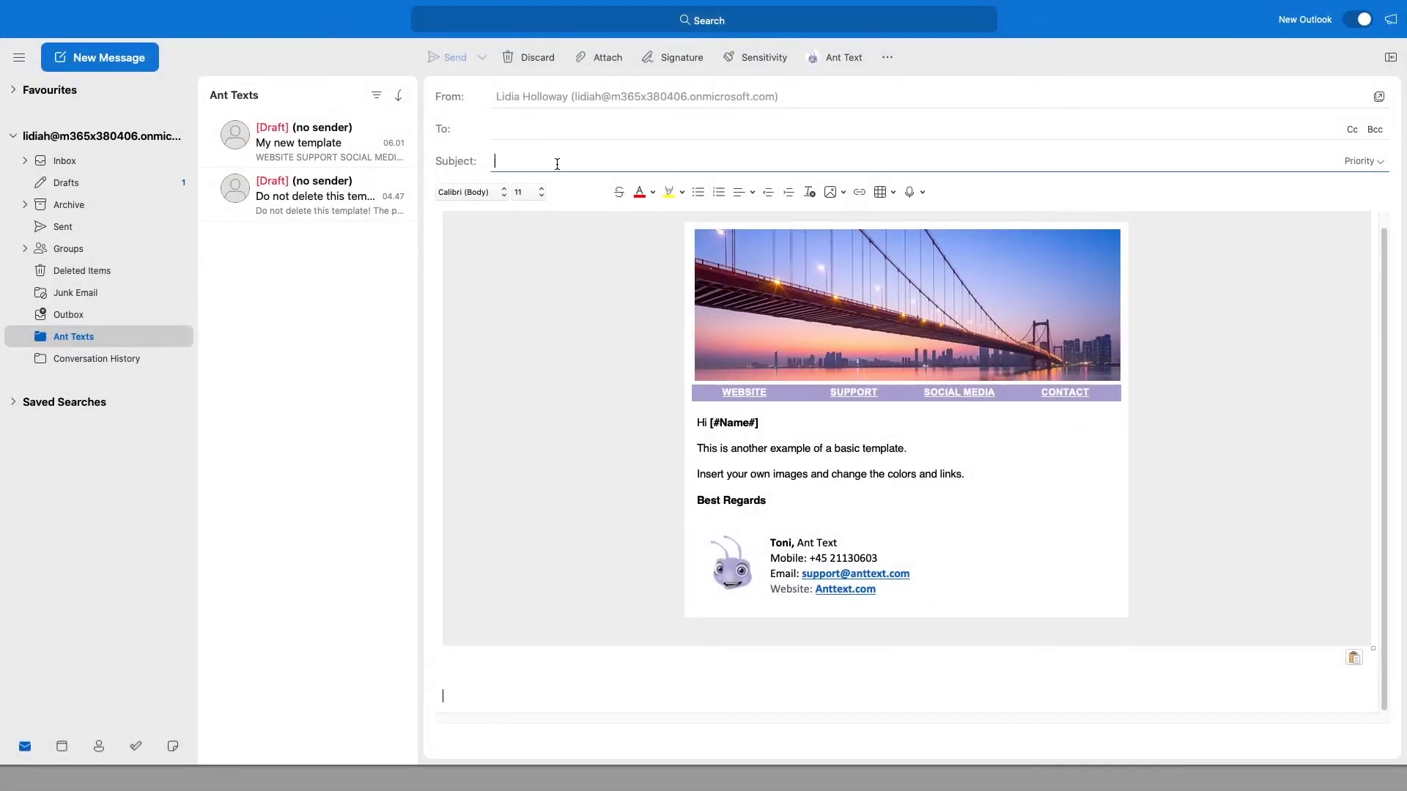
pyautogui.write('Draft template example')
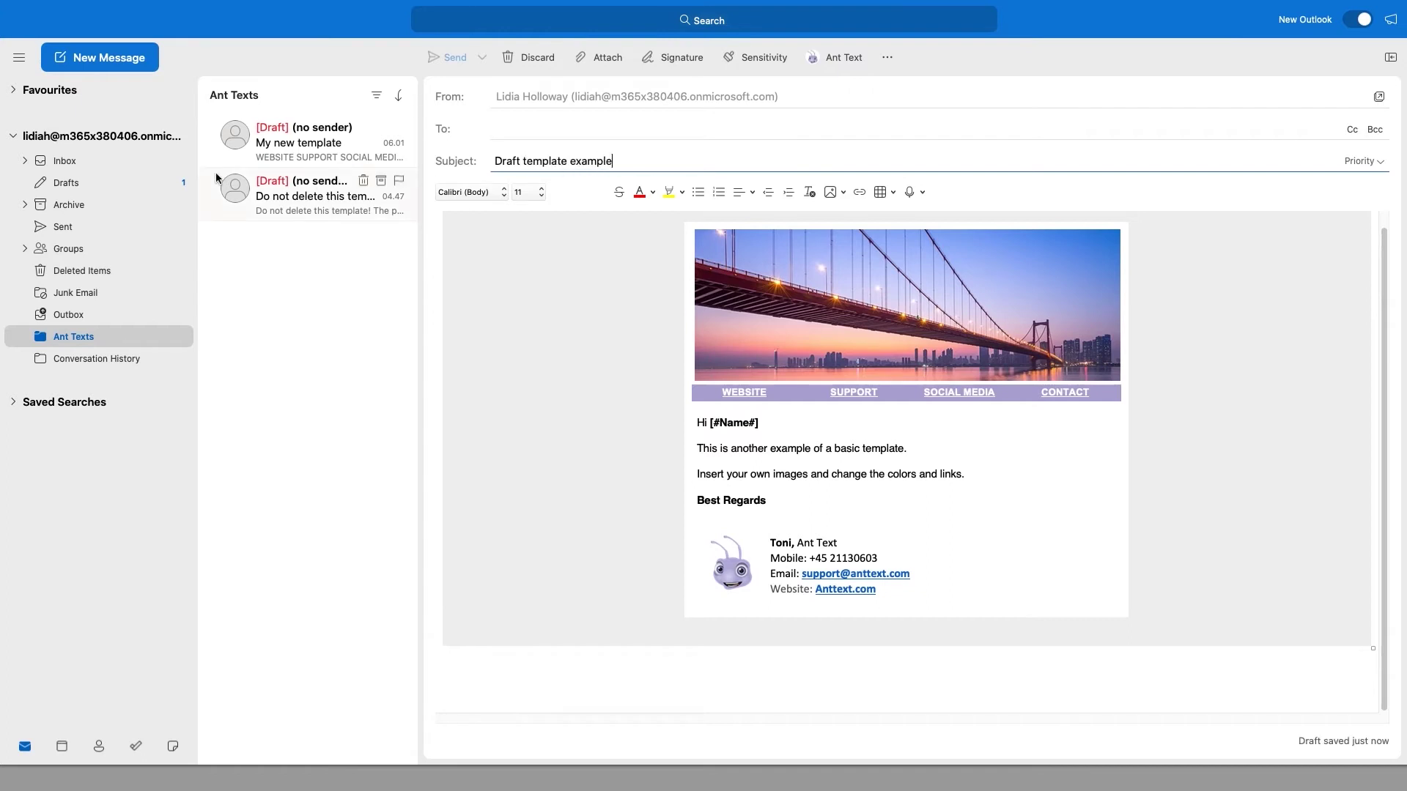
# Reopen the 'Draft template example' draft from the Drafts folder.
pyautogui.click(130, 187)
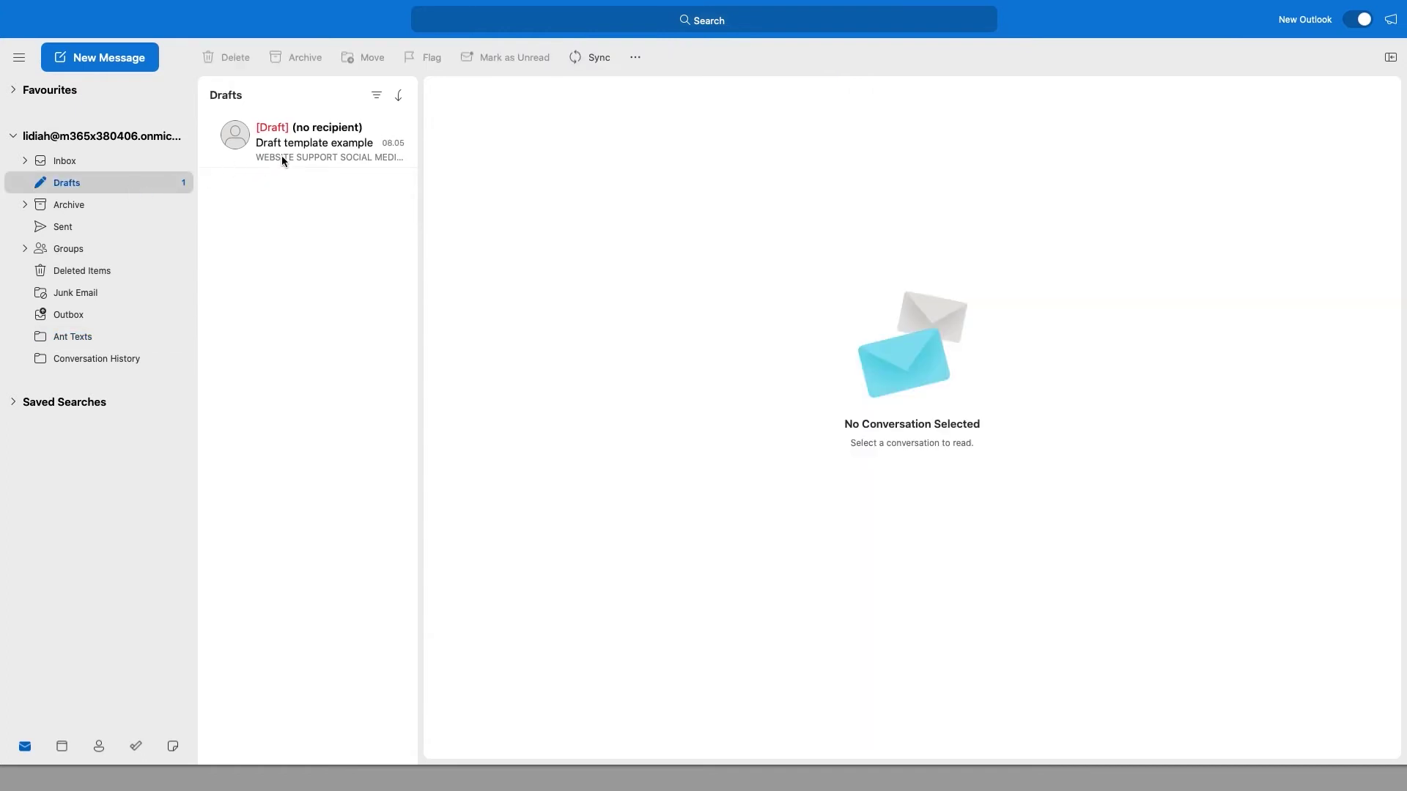
pyautogui.click(283, 158)
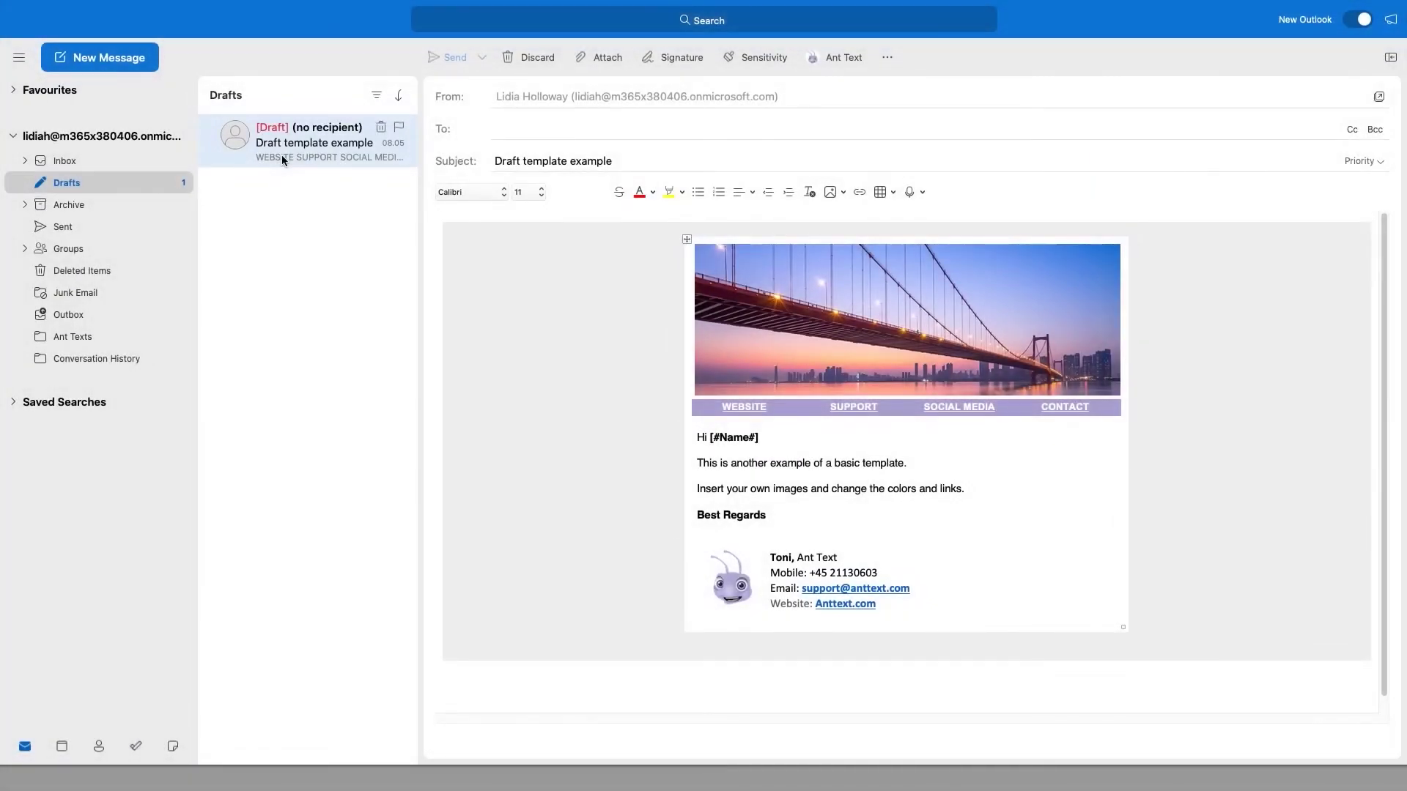
pyautogui.rightClick(118, 338)
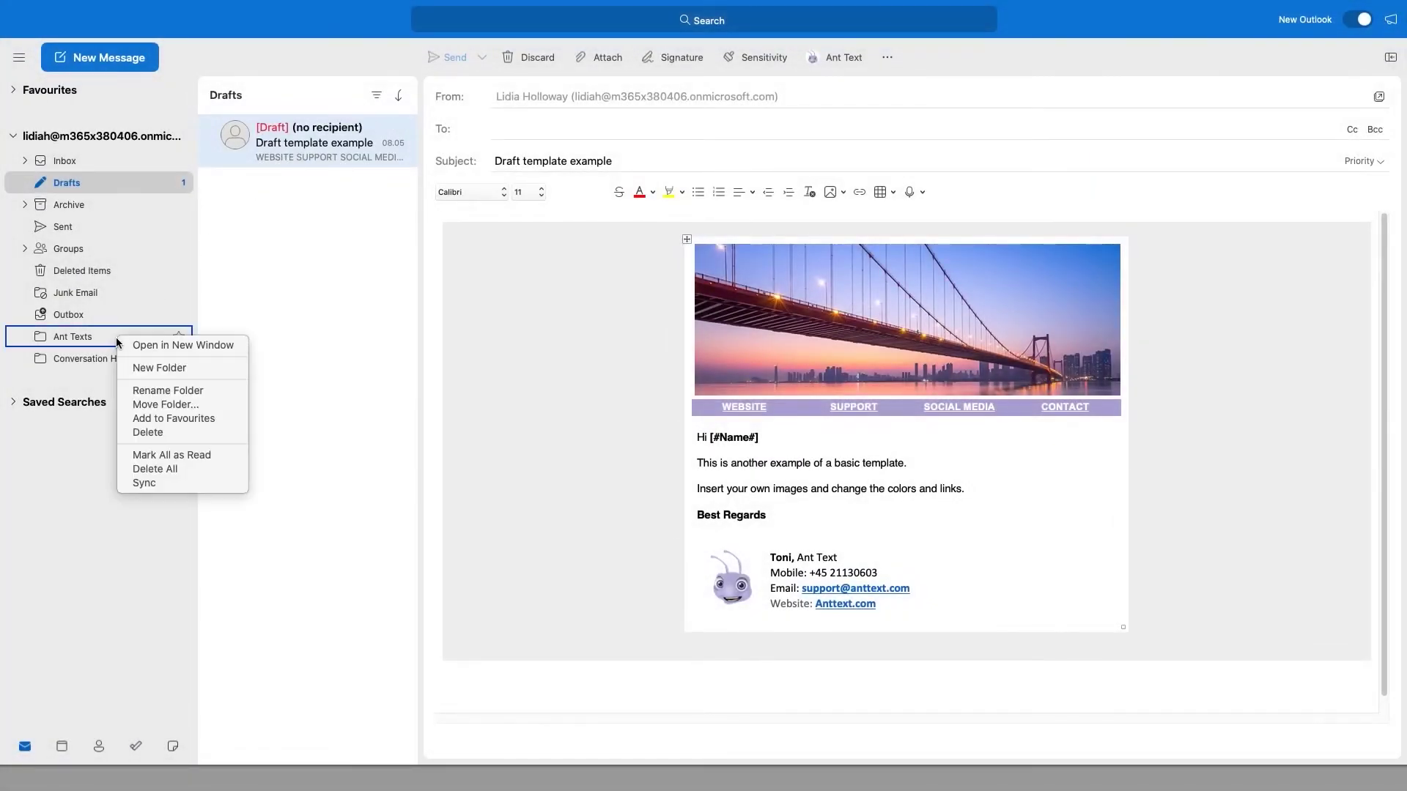
# Create a subfolder named 'My new folder' under Ant Texts.
pyautogui.click(146, 369)
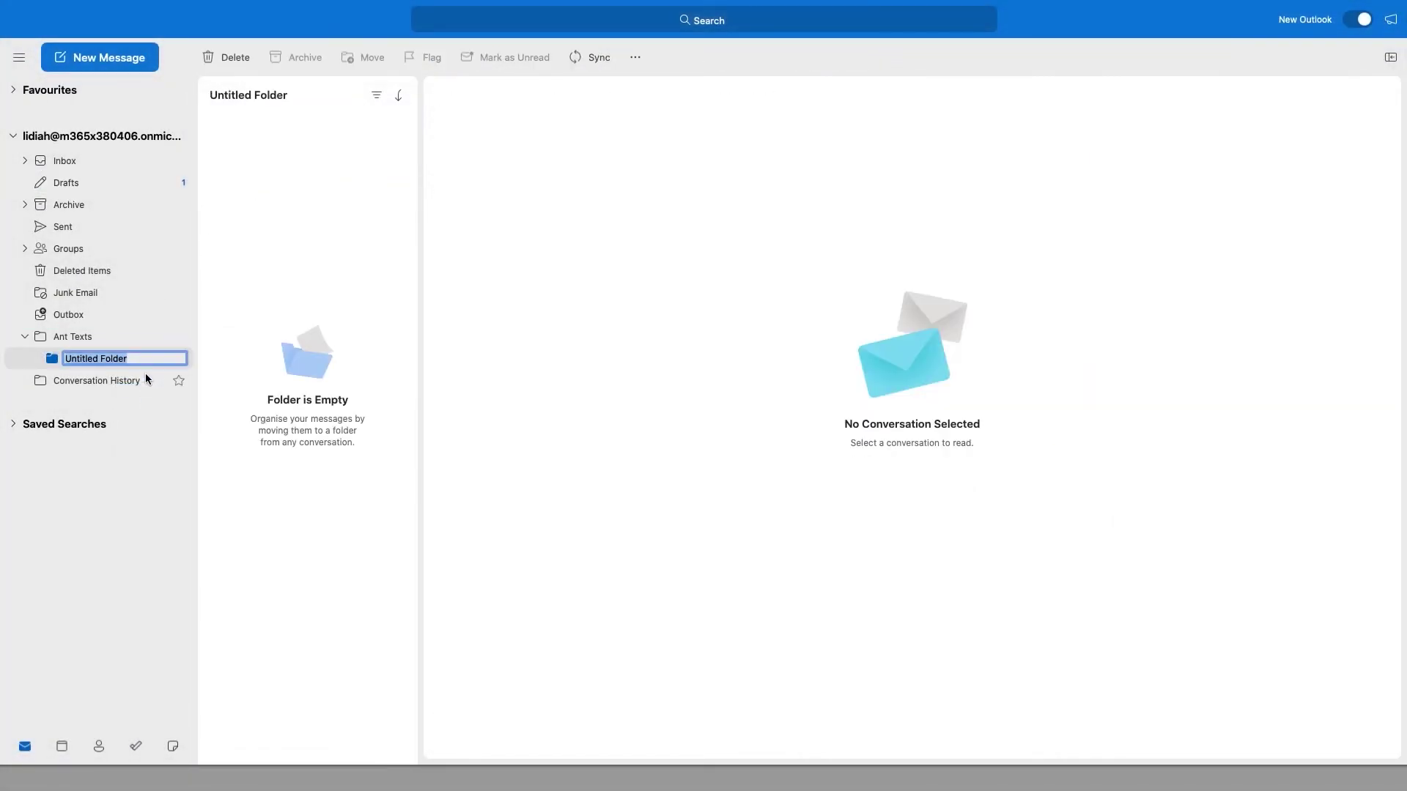
pyautogui.write('My new')
pyautogui.press('Return')
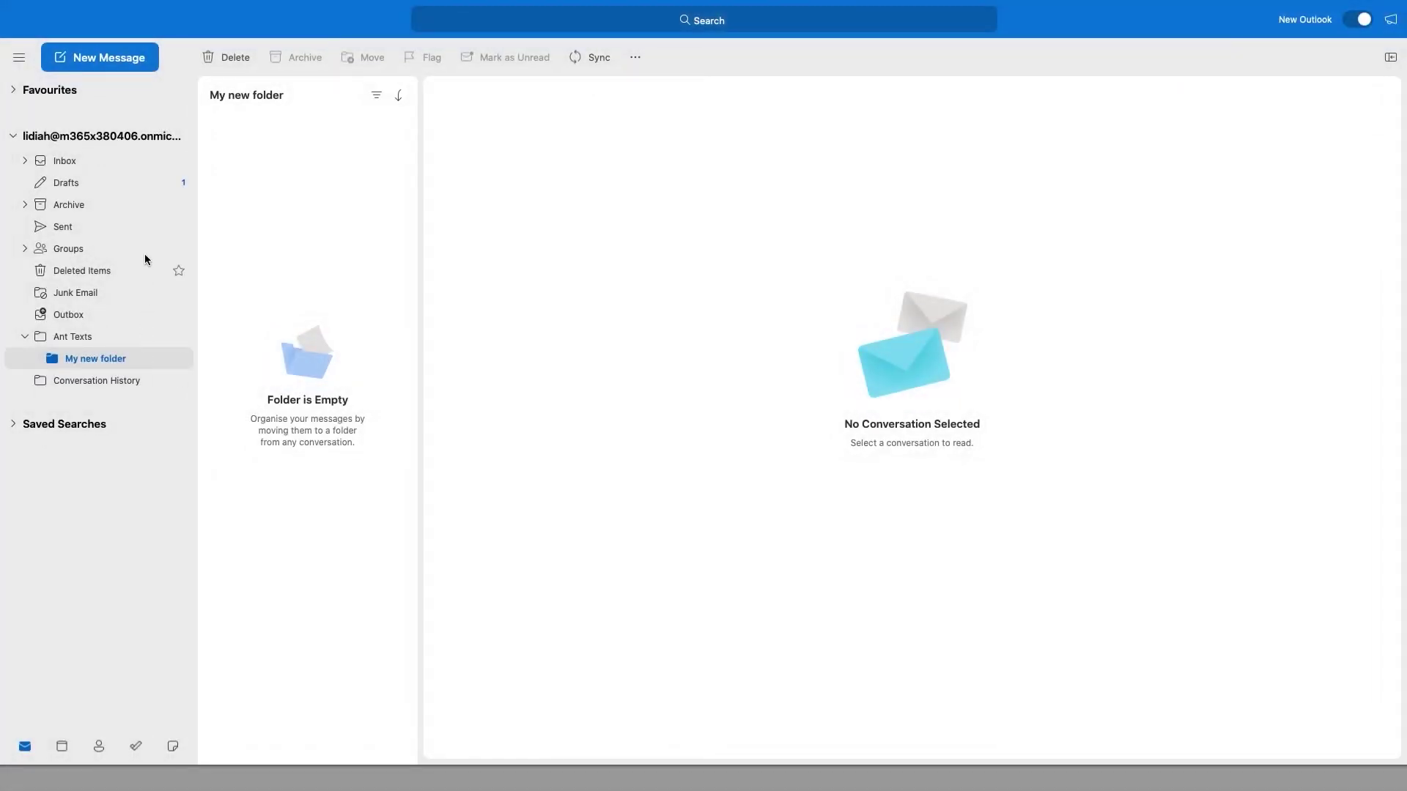
# Move the 'Draft template example' draft from Drafts into My new folder and check it there.
pyautogui.click(147, 183)
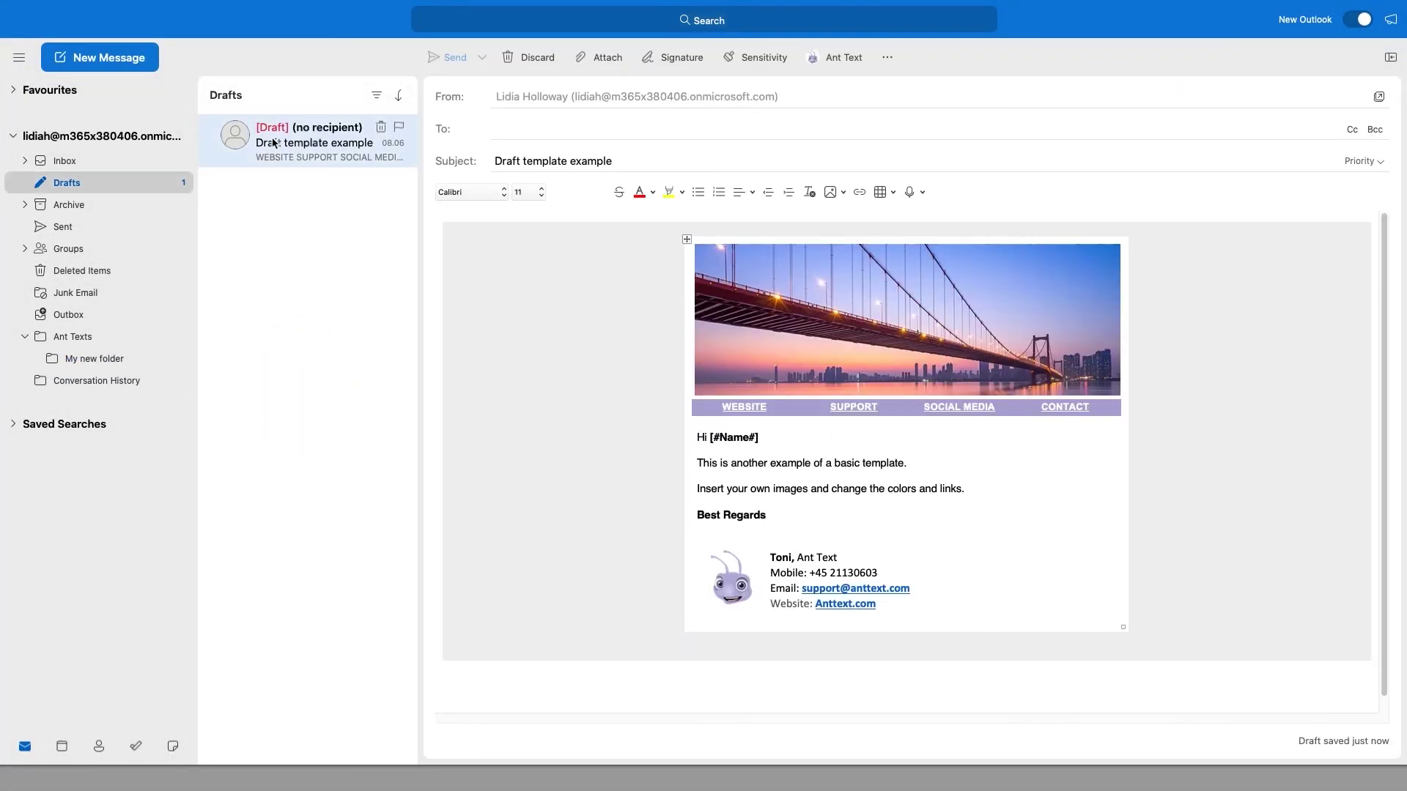
pyautogui.moveTo(273, 143); pyautogui.dragTo(123, 358)
pyautogui.click(123, 357)
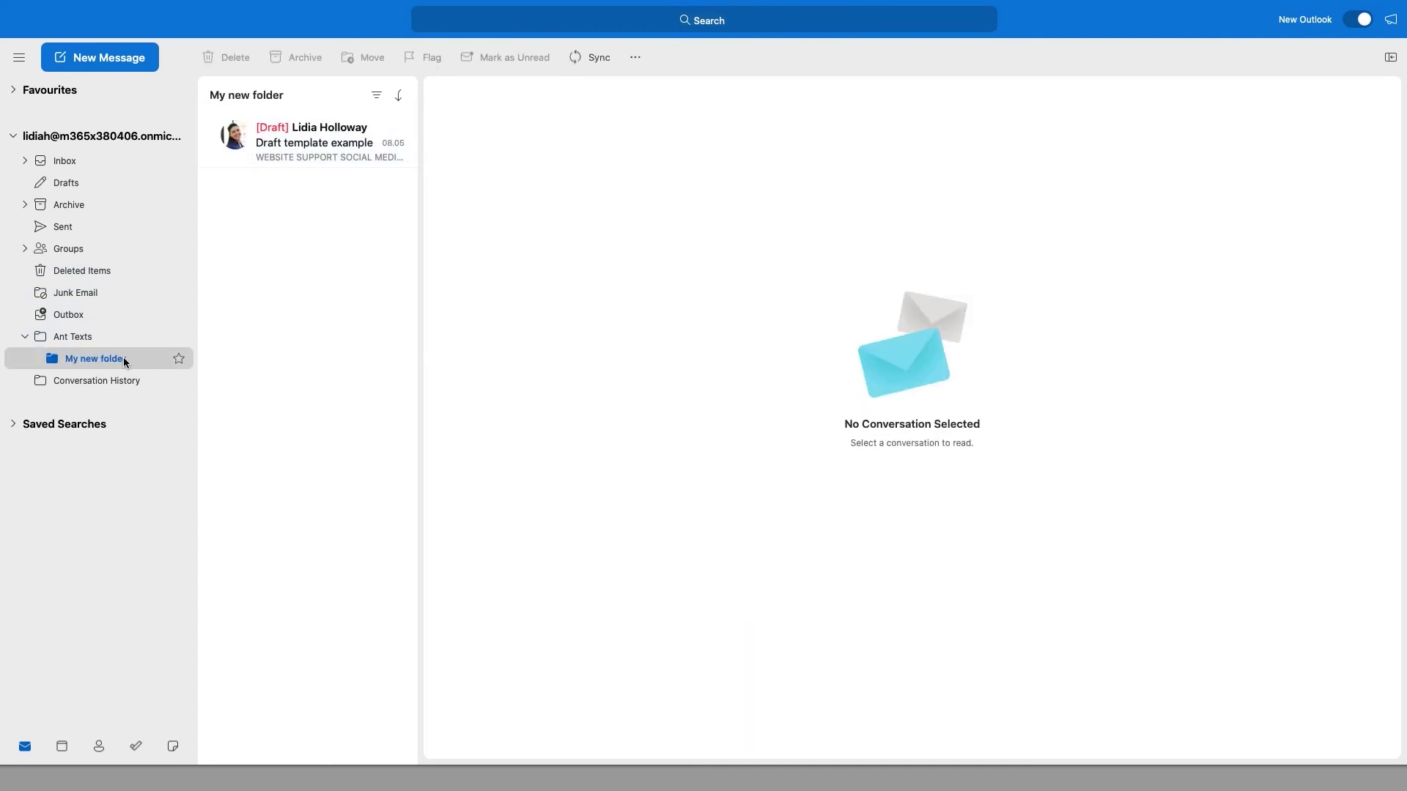
pyautogui.click(295, 146)
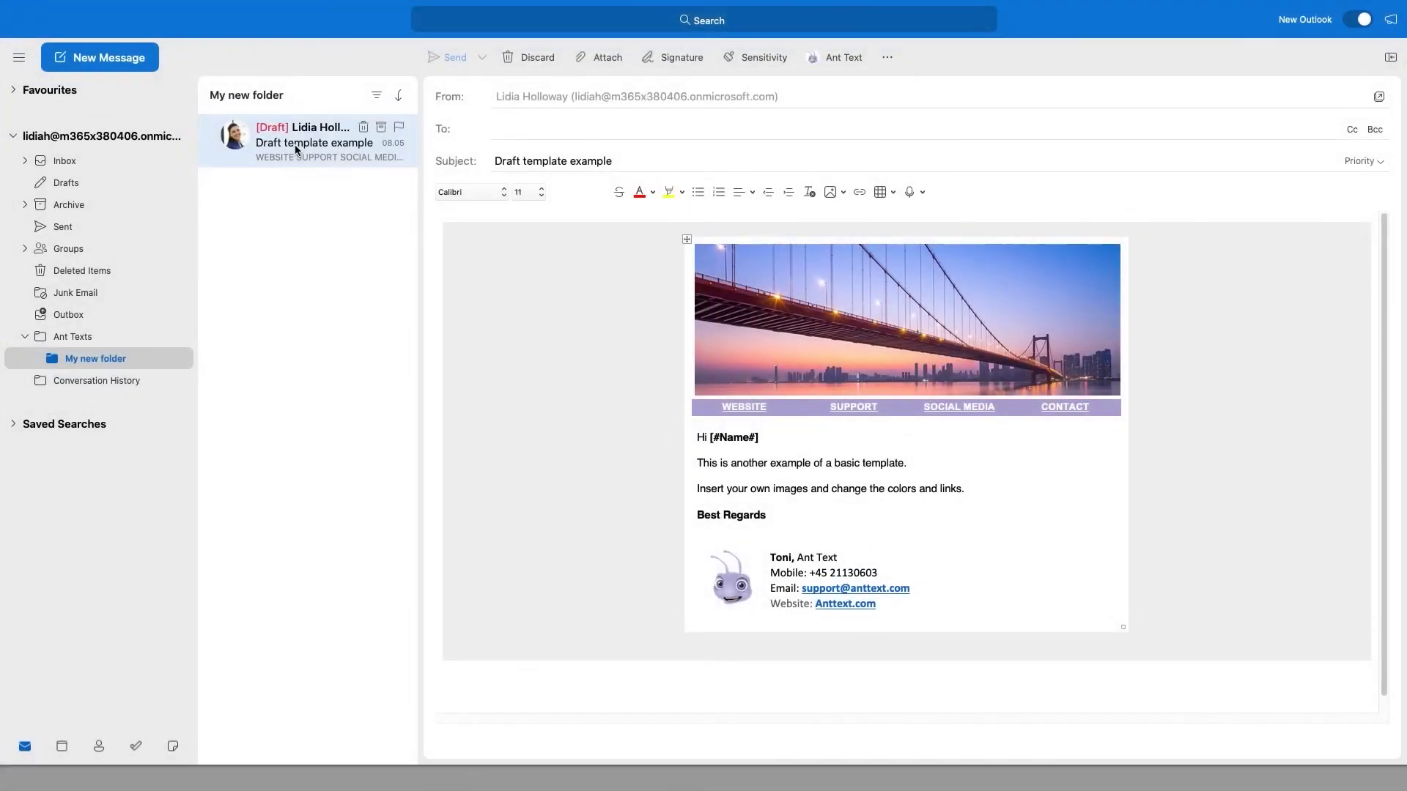
pyautogui.click(121, 66)
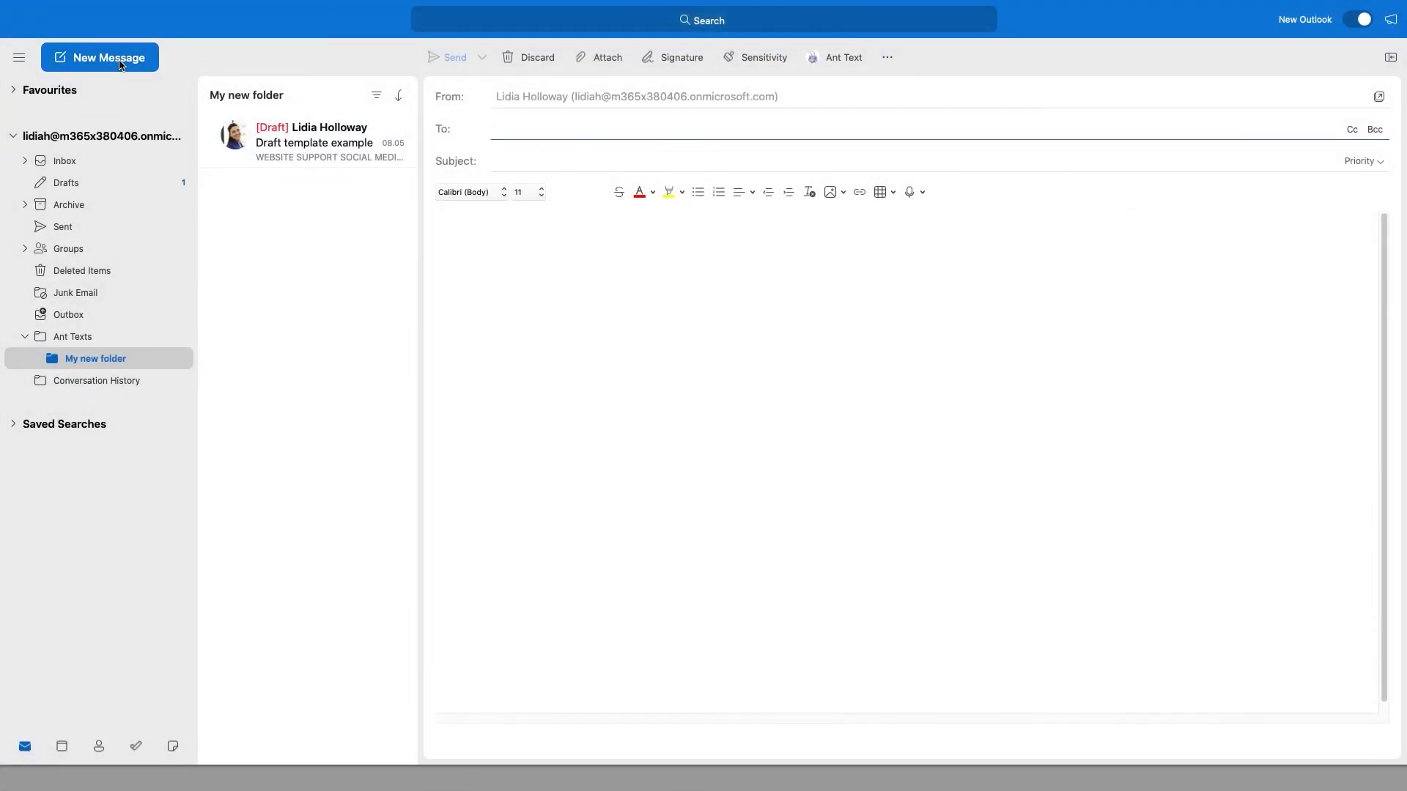
# Insert 'Draft template example' from Ant Texts > My new folder, merging the recipient's name into the greeting.
pyautogui.click(843, 59)
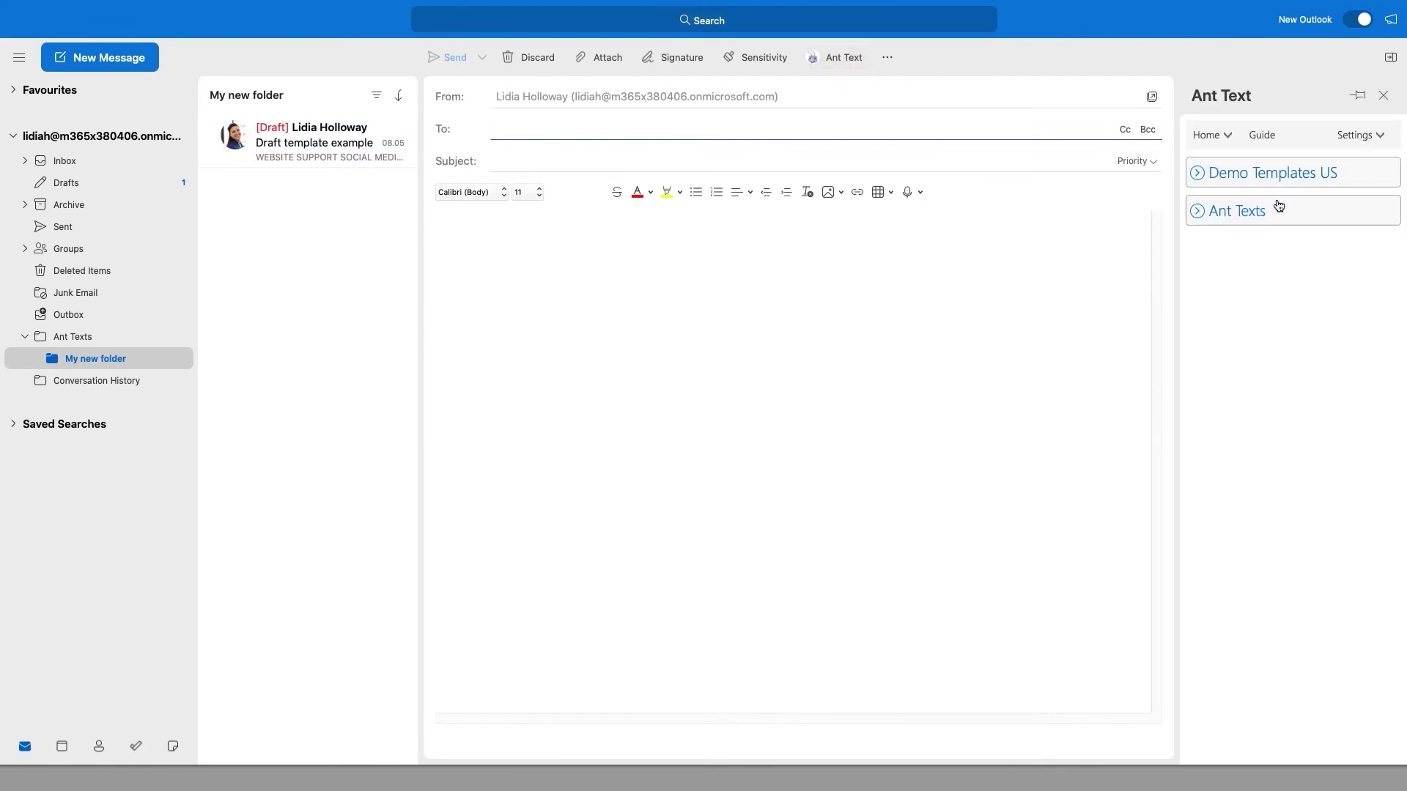
pyautogui.click(1290, 213)
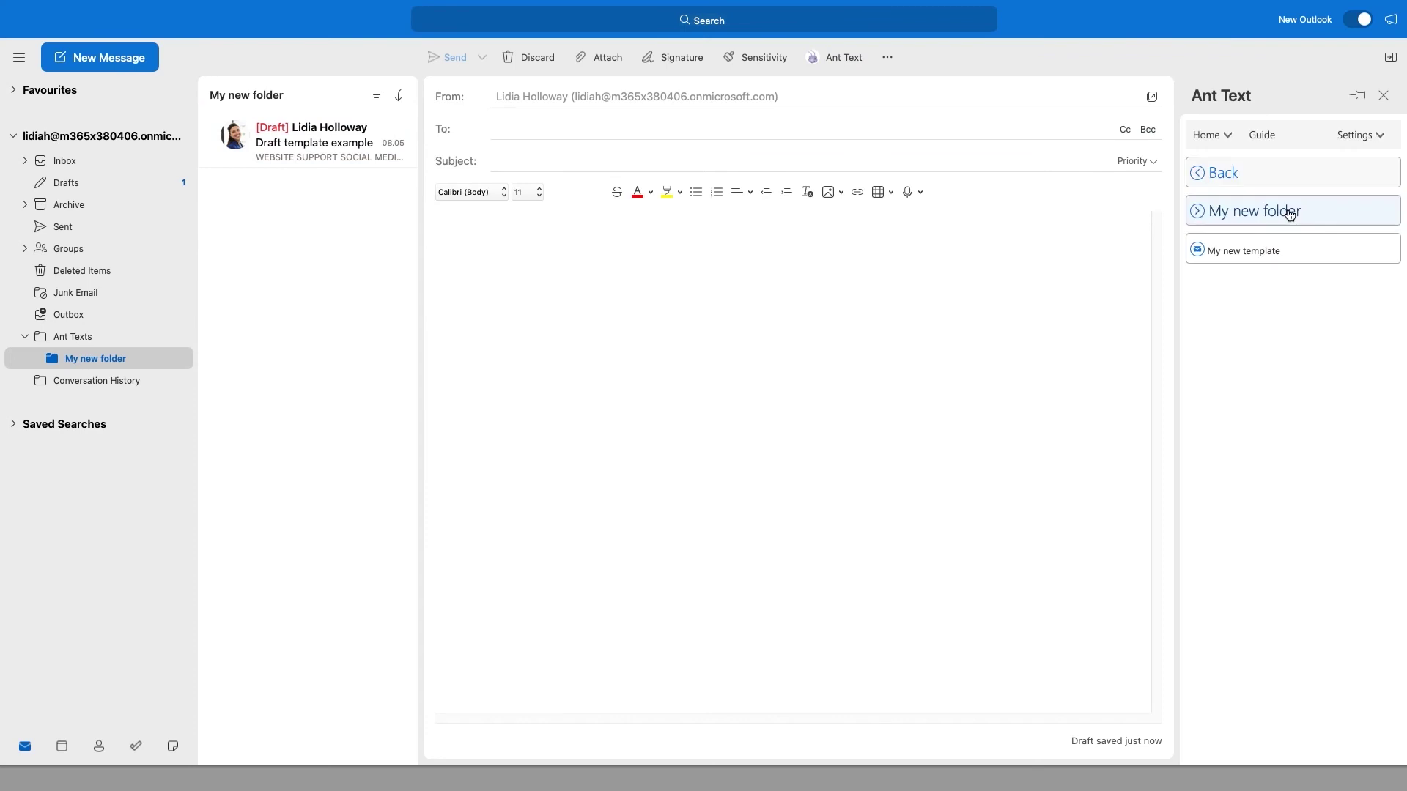
pyautogui.click(1291, 214)
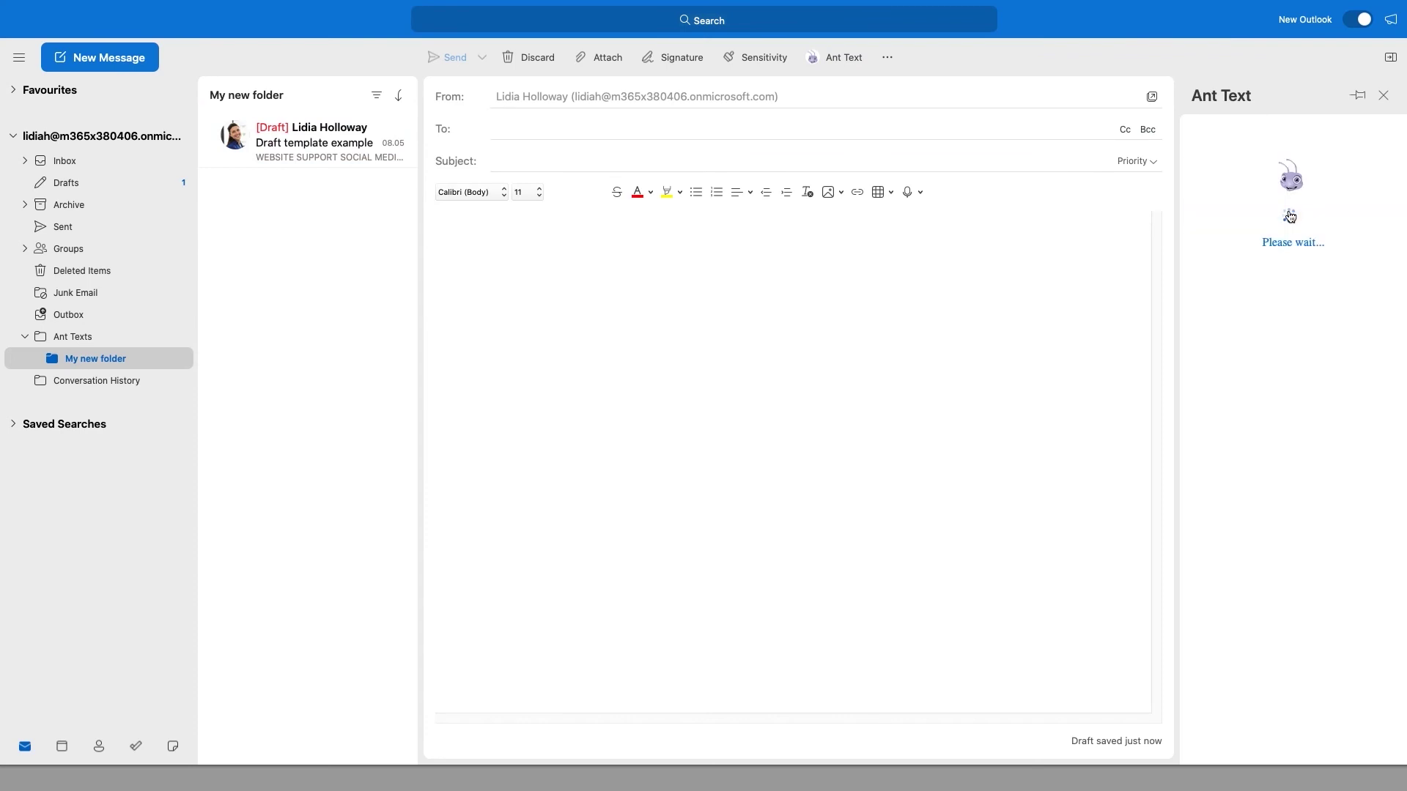
pyautogui.click(1290, 214)
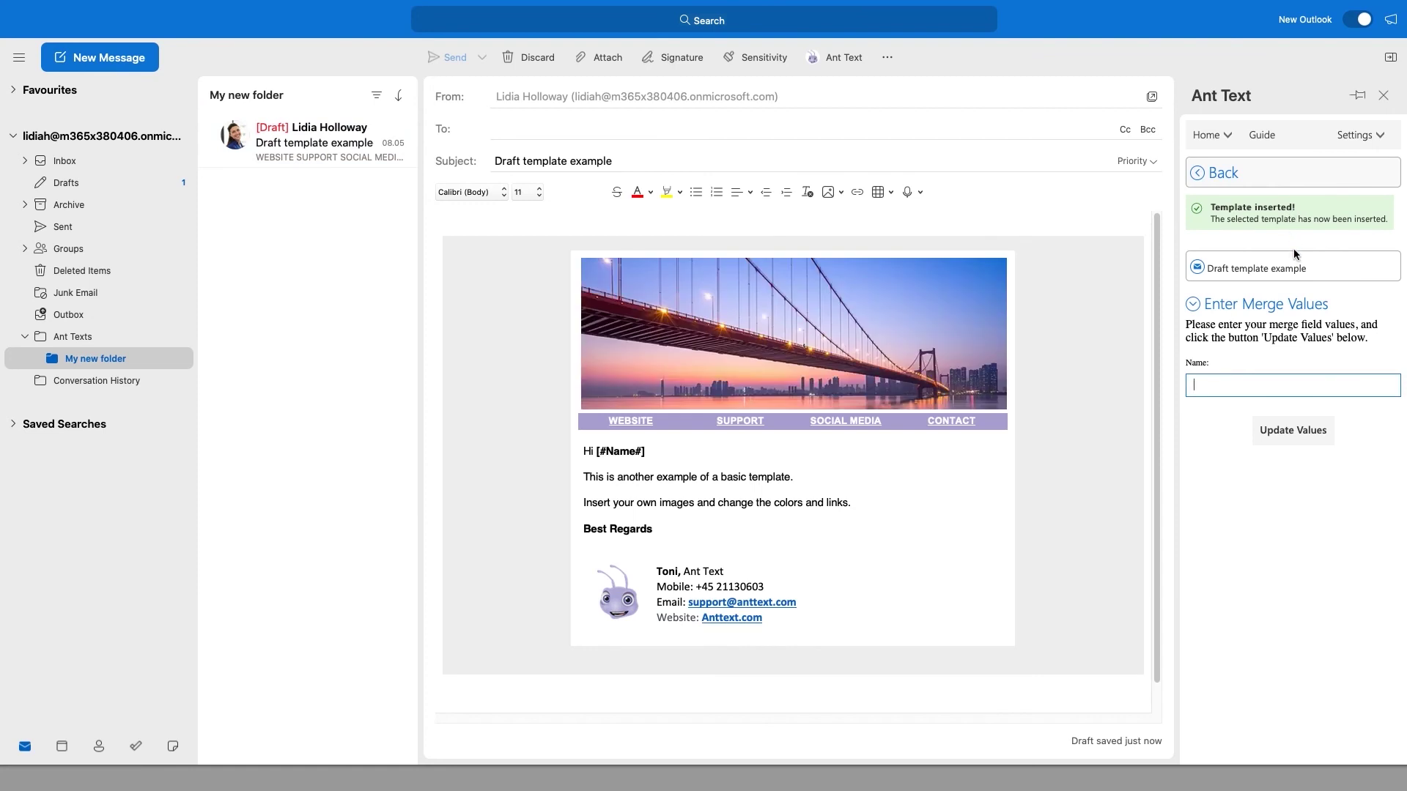
pyautogui.write('Hanna S')
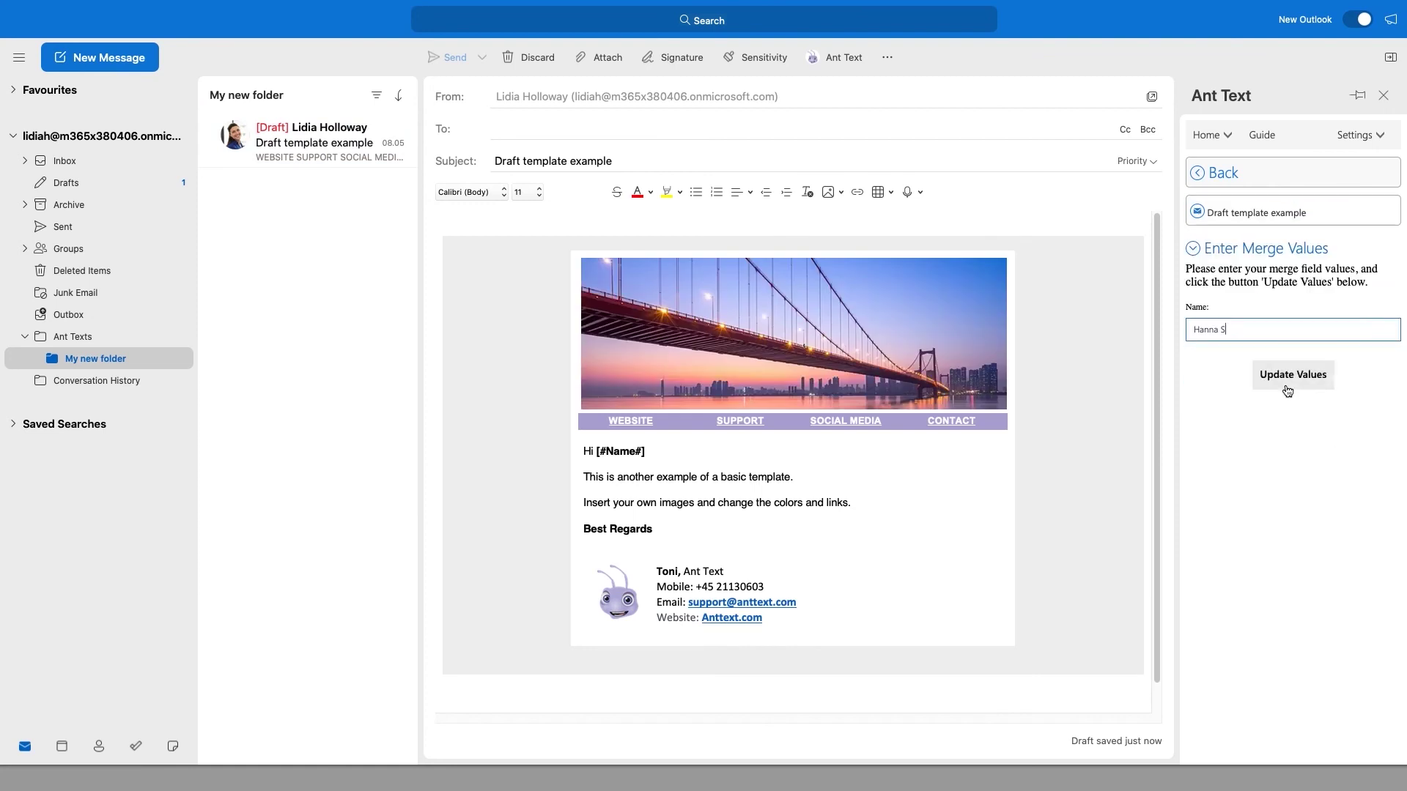
pyautogui.click(1289, 377)
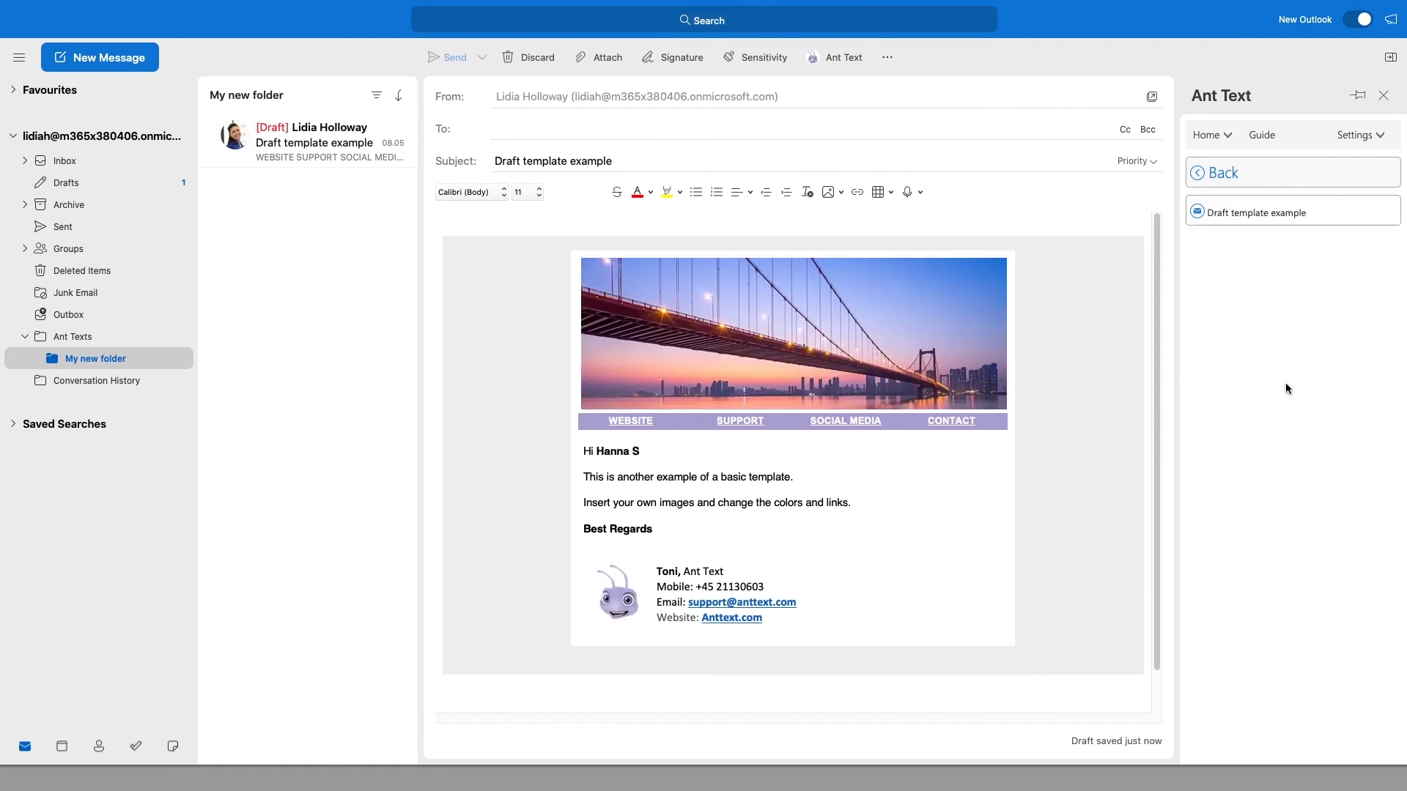
pyautogui.click(766, 135)
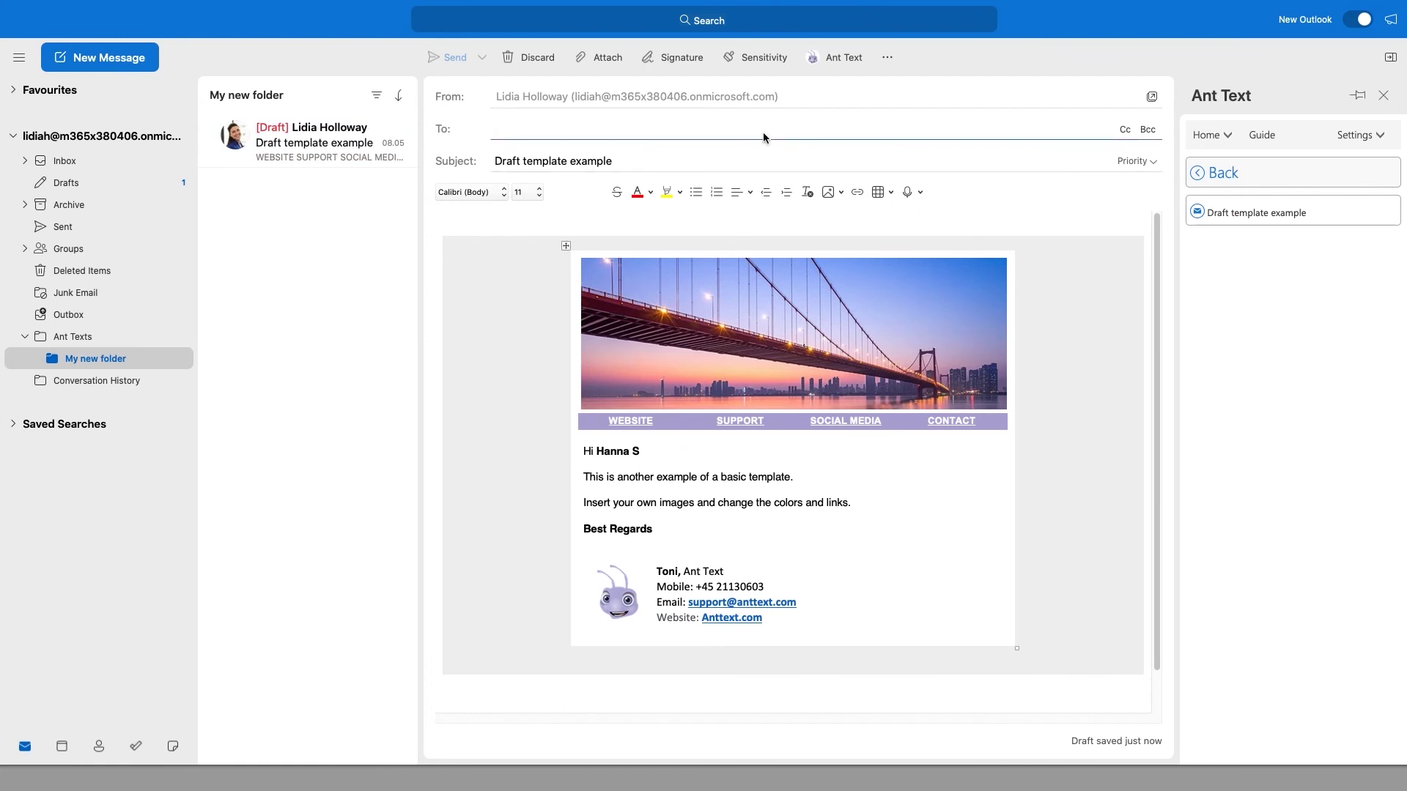
# Address the merged message to the matching contact by name and send it.
pyautogui.write('Hanna S')
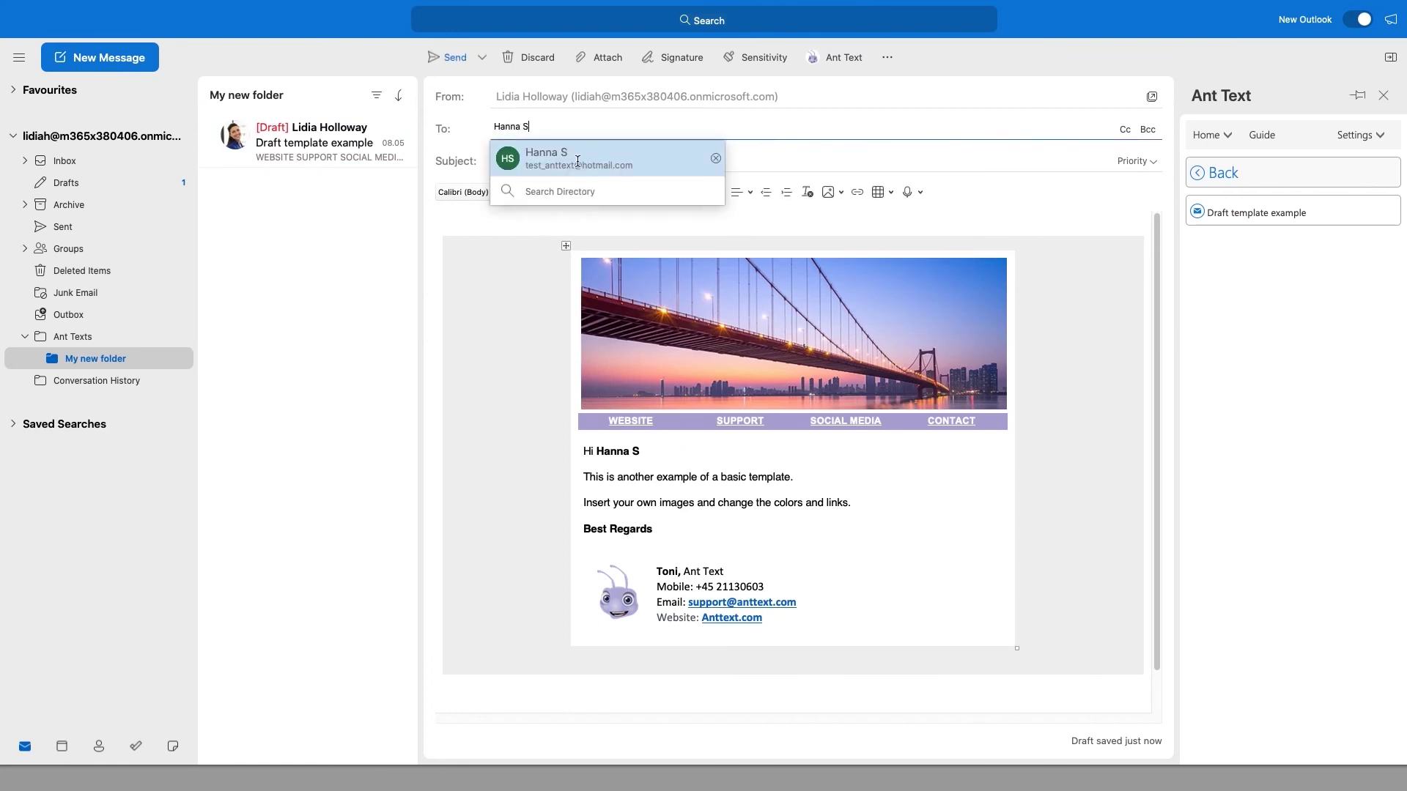
pyautogui.click(578, 161)
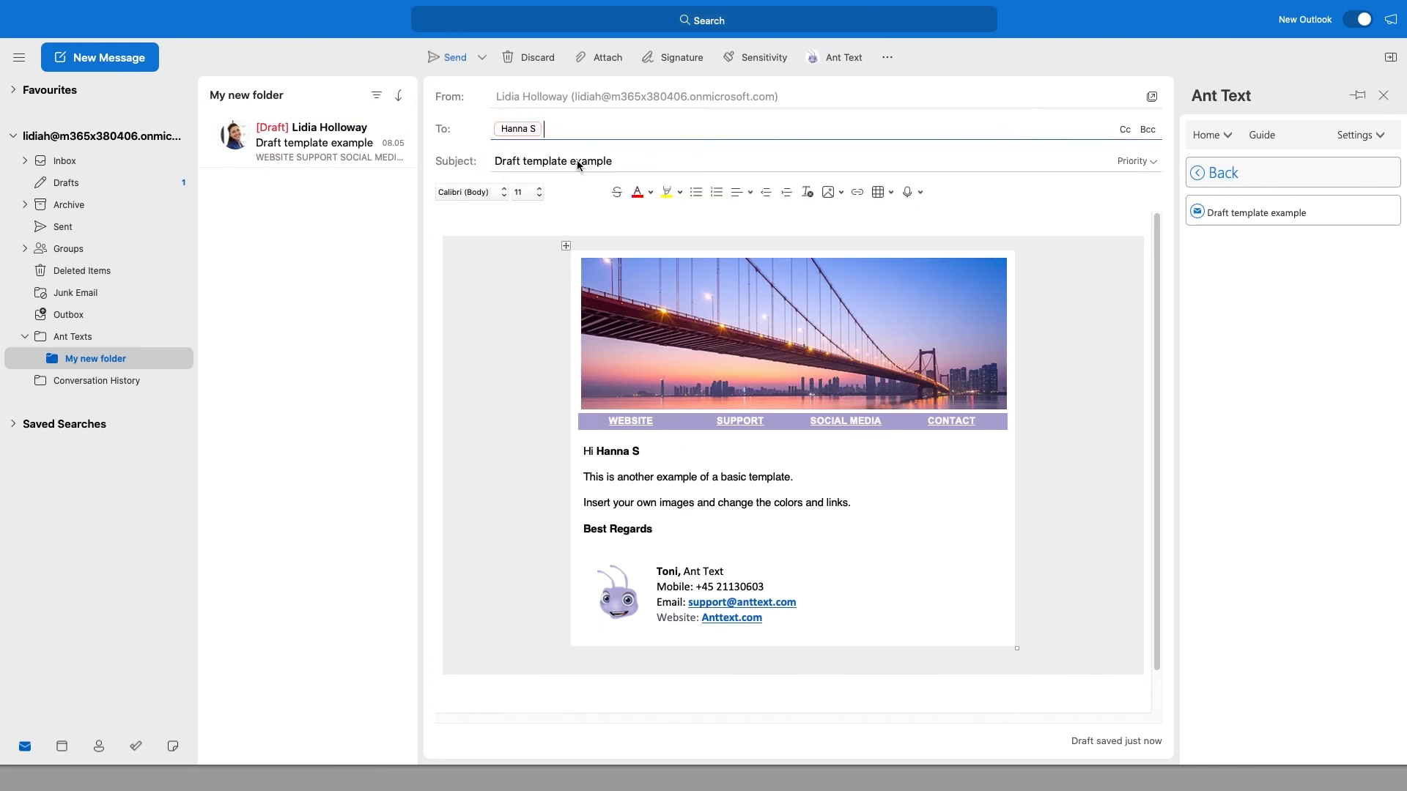
pyautogui.click(442, 57)
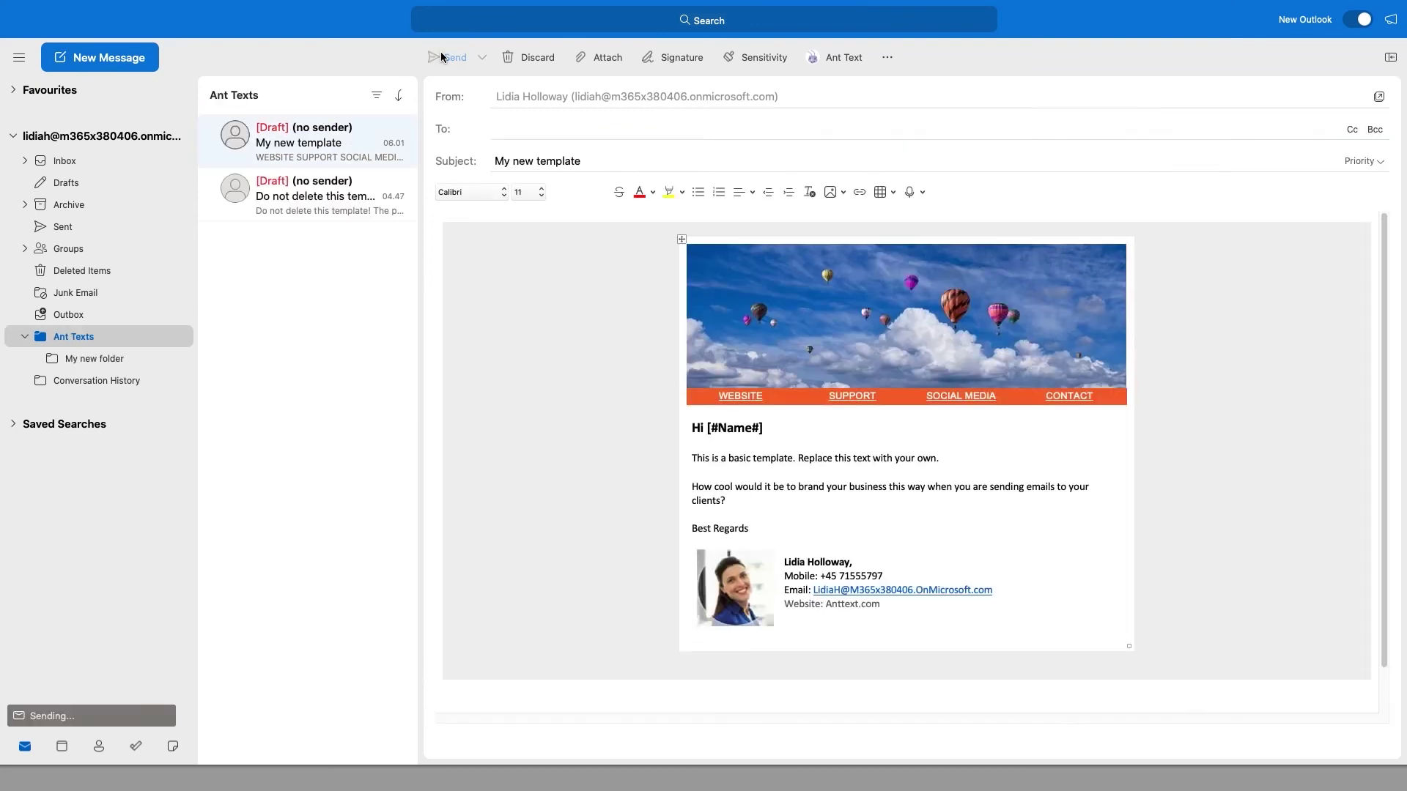